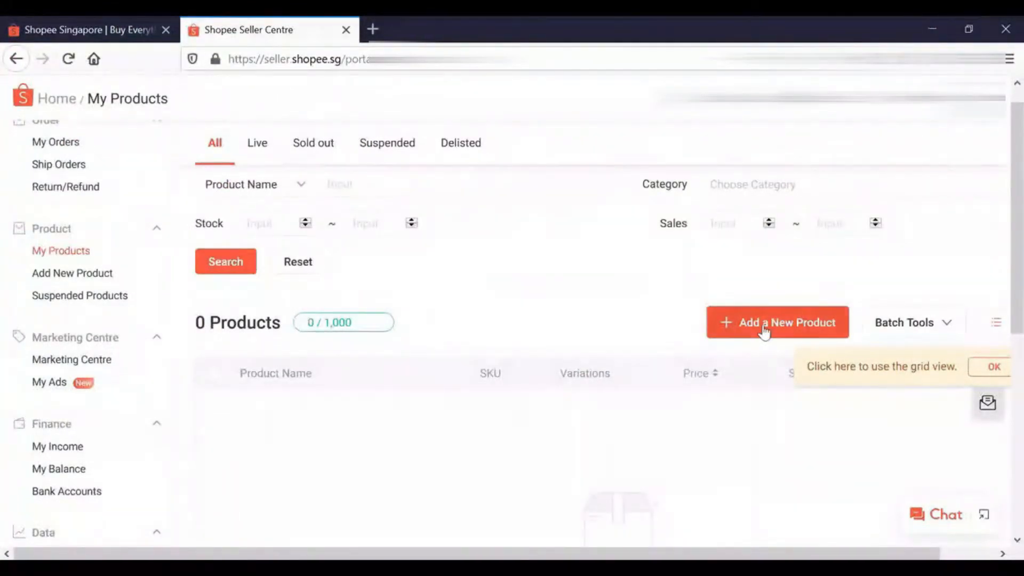
# Start a new product and enter the name "Mini USB LED Light| Portable | Bendable| Metal Neck Bright|Student | Bedroom|PC|Travel| Outdoor |"
pyautogui.click(764, 332)
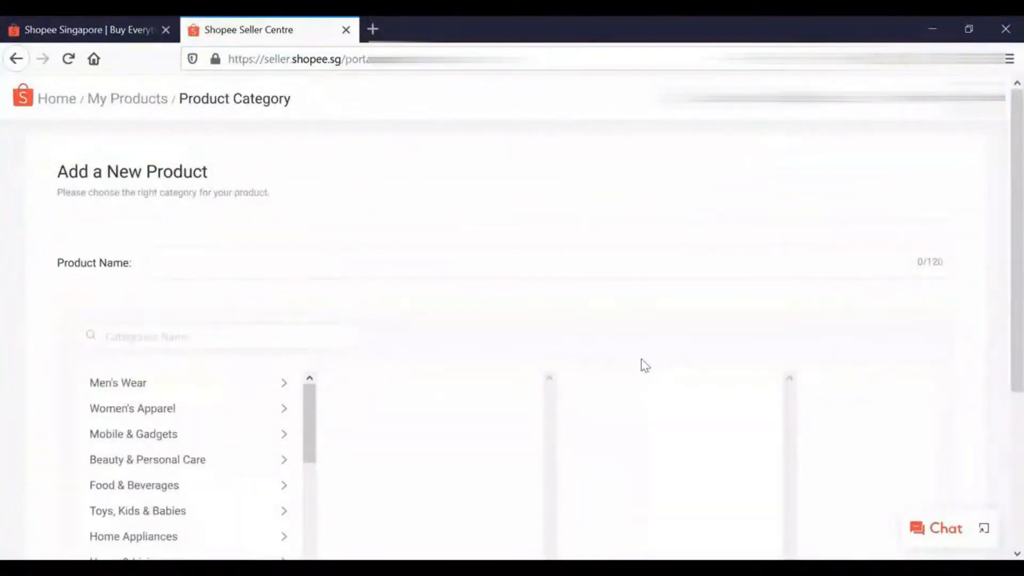
pyautogui.scroll(-1, 640, 358)
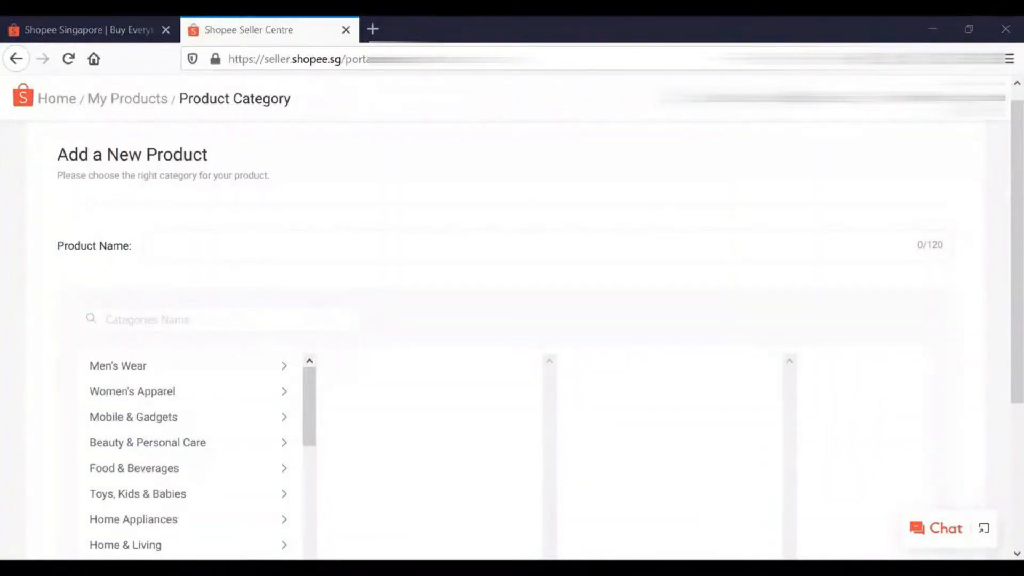
pyautogui.click(217, 247)
pyautogui.write('Mini USB LED Light| Portable | Bendable| Metal Neck Bright|Student | Bedroom|PC|Travel| Outdoor |')
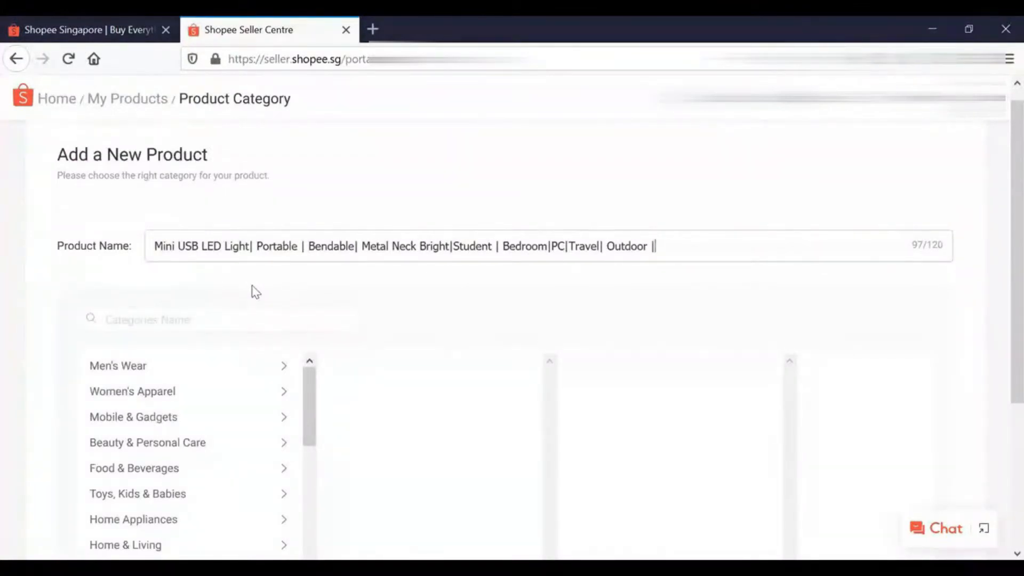
# Browse the Shopee Singapore storefront home page and return to the new product form in Seller Centre
pyautogui.click(84, 30)
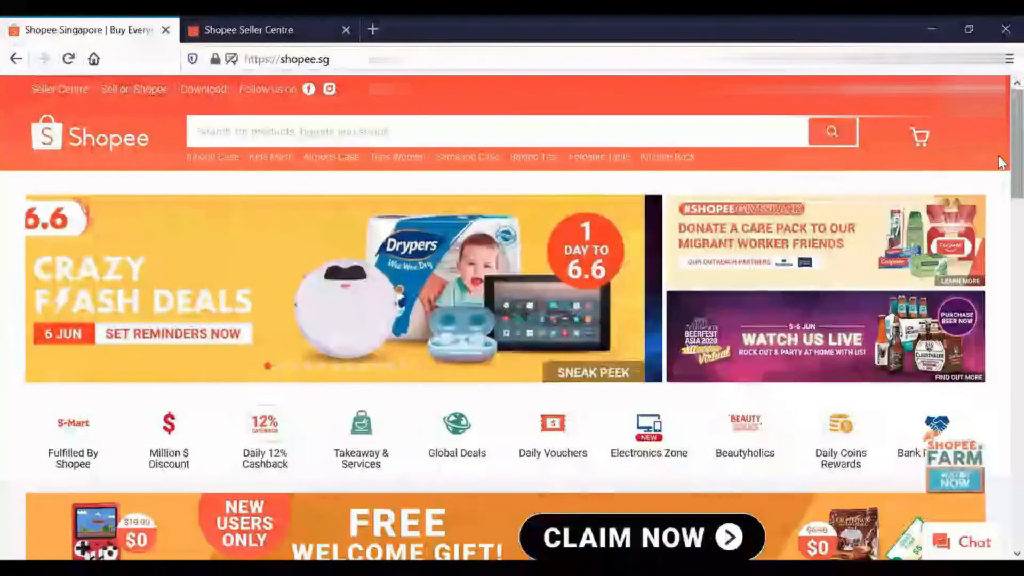
pyautogui.moveTo(1013, 156)
pyautogui.mouseDown()
pyautogui.moveTo(1000, 234)
pyautogui.moveTo(999, 405)
pyautogui.moveTo(1001, 153)
pyautogui.mouseUp()
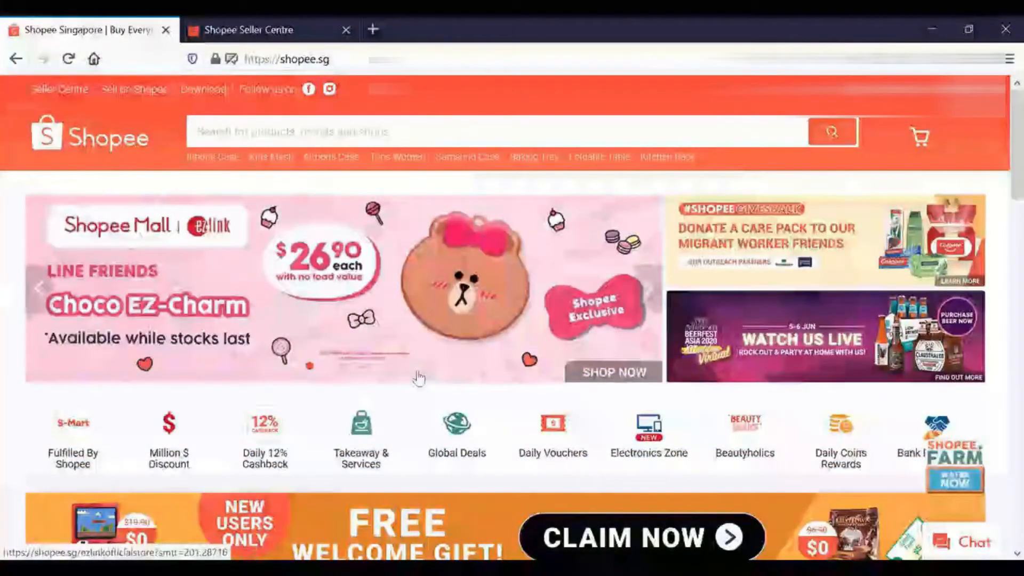
pyautogui.moveTo(999, 137); pyautogui.dragTo(983, 416)
pyautogui.scroll(-5, 983, 416)
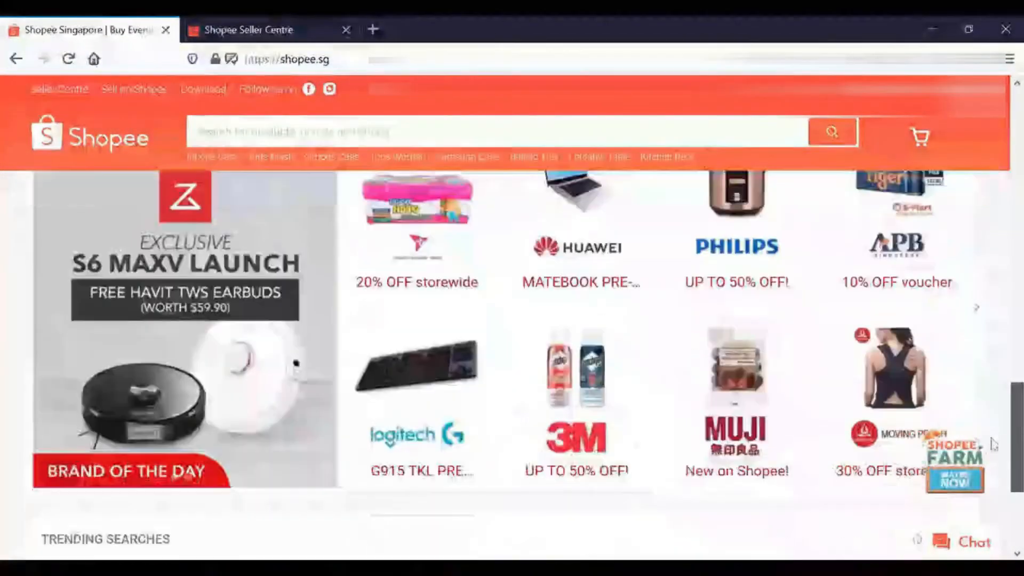
pyautogui.moveTo(995, 459); pyautogui.dragTo(1001, 132)
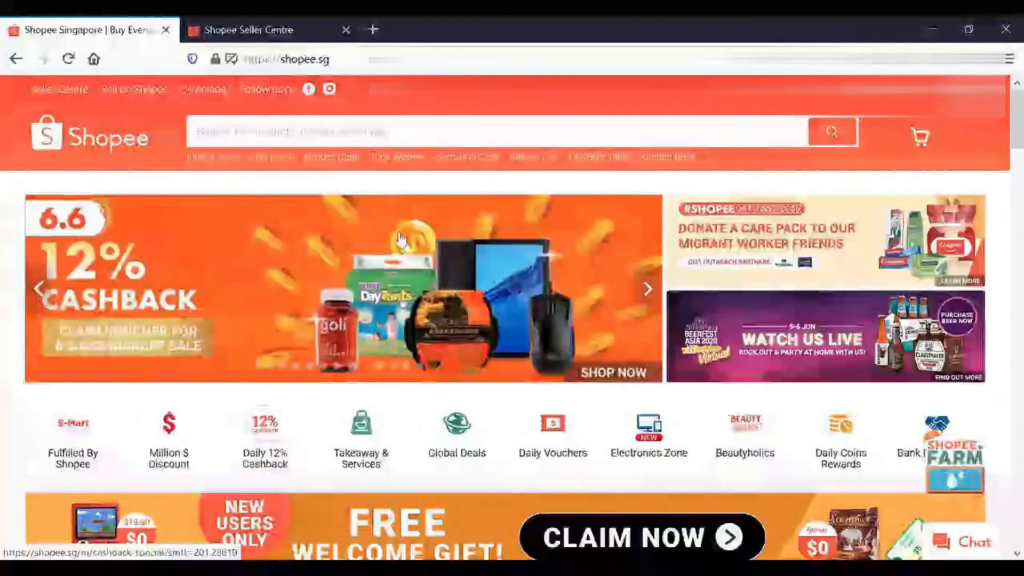
pyautogui.click(230, 30)
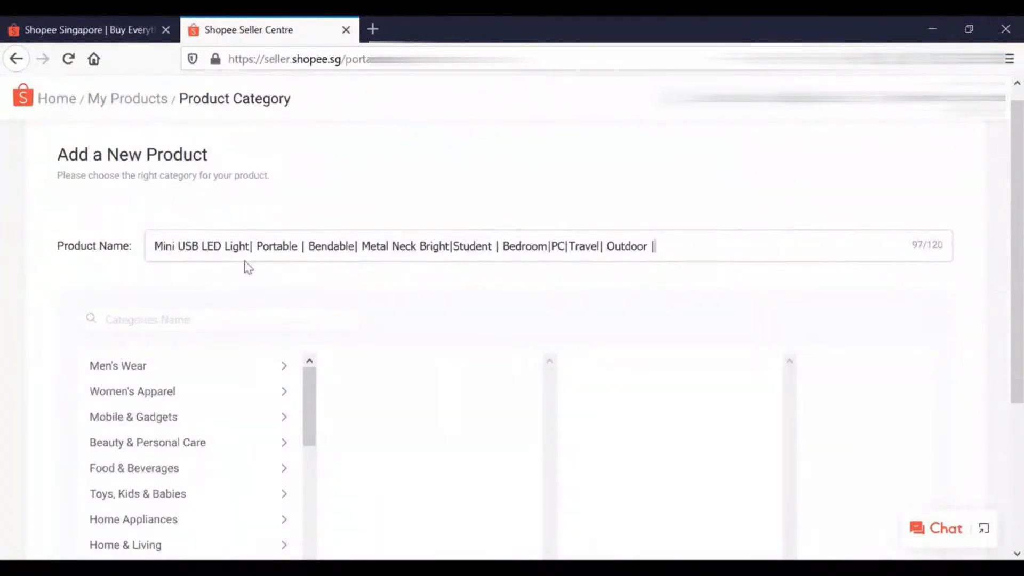
# Enter LED light in the Shopee storefront's product search to view the suggested search terms
pyautogui.click(88, 20)
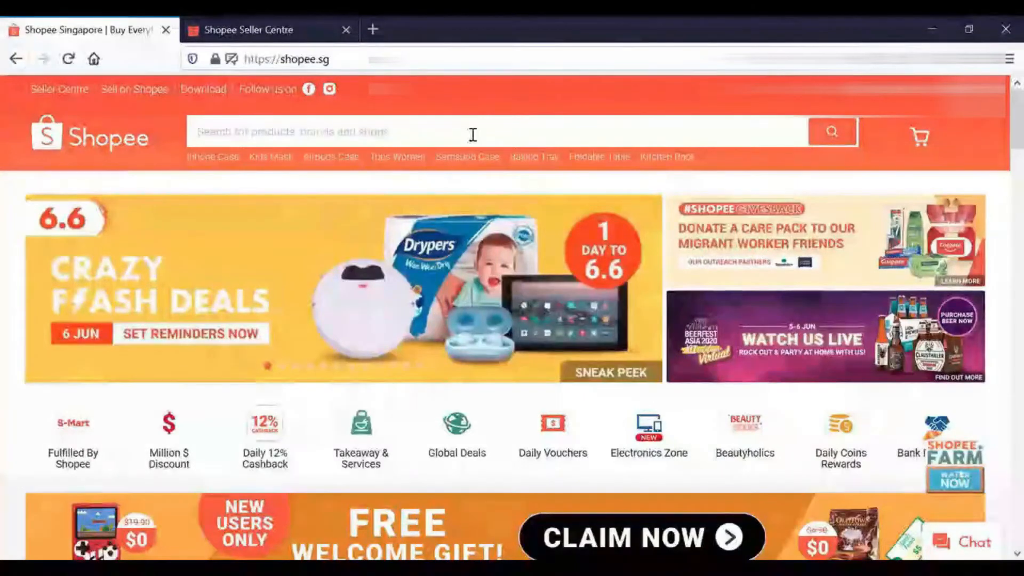
pyautogui.write('LED light')
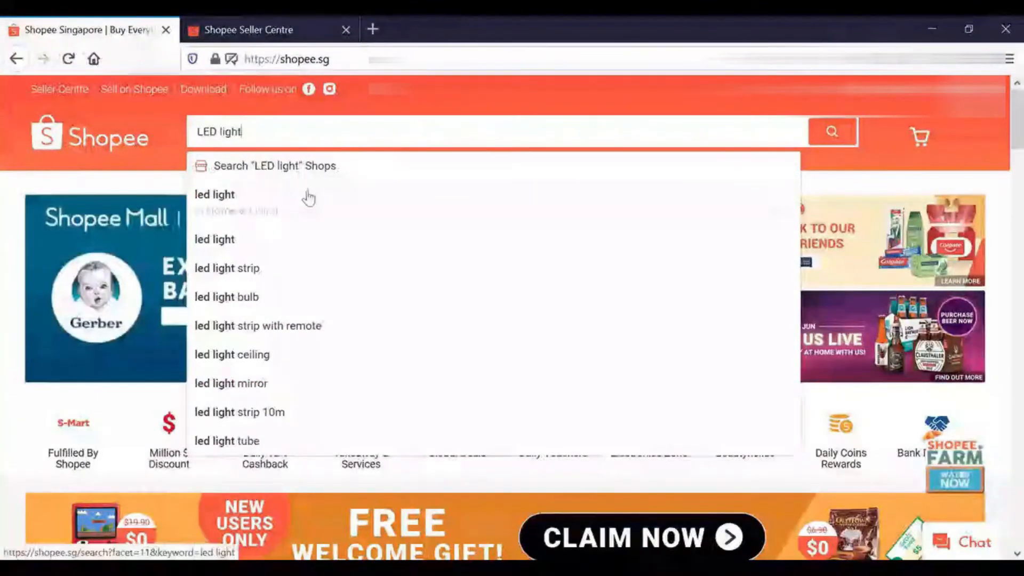
# Return to Seller Centre and add a space on each side of PC in the product name
pyautogui.click(274, 27)
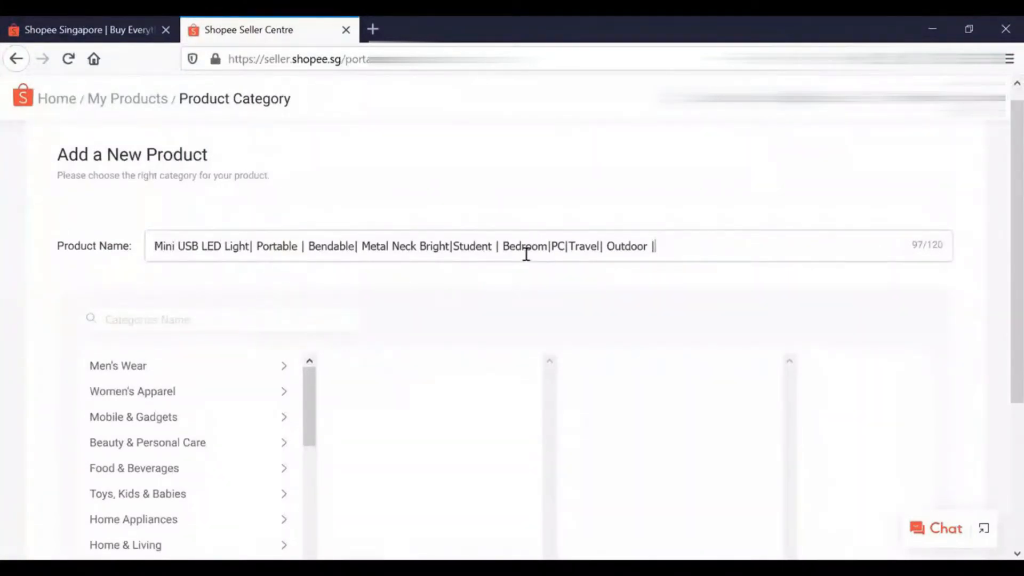
pyautogui.click(553, 252)
pyautogui.click(567, 251)
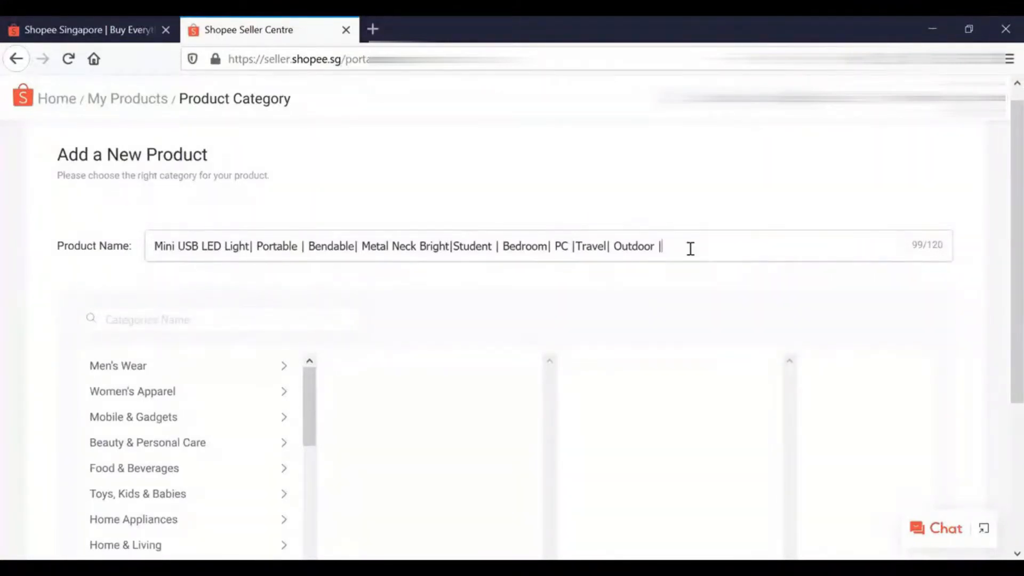
# Append "Red | 2pcs per pkt" to the end of the product name
pyautogui.write('Red | 2pcs per pkt')
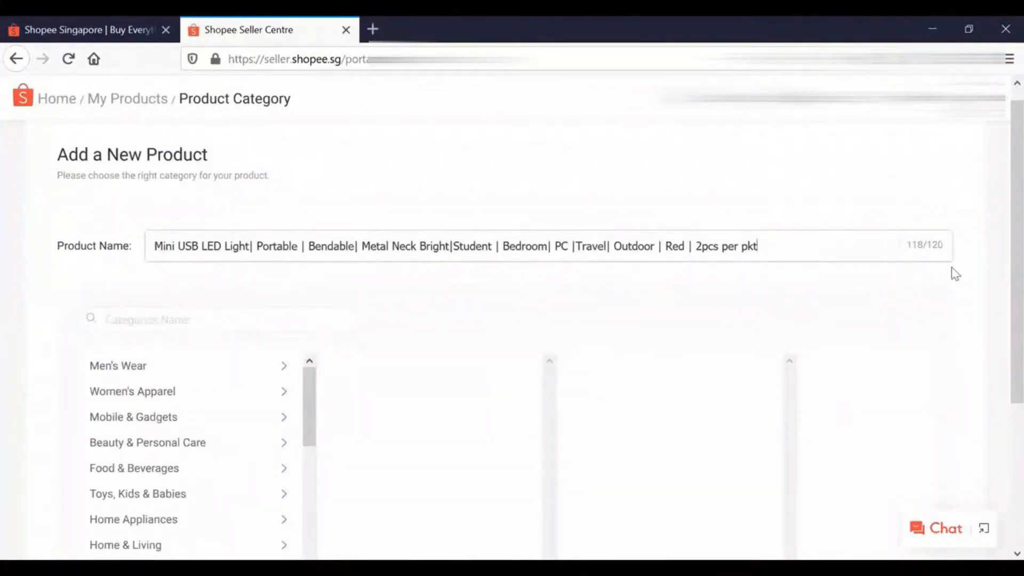
# Remove the colour and pack quantity text from the end of the product name
pyautogui.press('BackSpace')
pyautogui.press('BackSpace')
pyautogui.press('BackSpace')
pyautogui.press('BackSpace')
pyautogui.press('BackSpace')
pyautogui.press('BackSpace')
pyautogui.press('BackSpace')
pyautogui.press('BackSpace')
pyautogui.press('BackSpace')
pyautogui.press('BackSpace')
pyautogui.press('BackSpace')
pyautogui.press('BackSpace')
pyautogui.press('BackSpace')
pyautogui.press('BackSpace')
pyautogui.press('BackSpace')
pyautogui.press('BackSpace')
pyautogui.press('BackSpace')
pyautogui.press('BackSpace')
pyautogui.press('BackSpace')
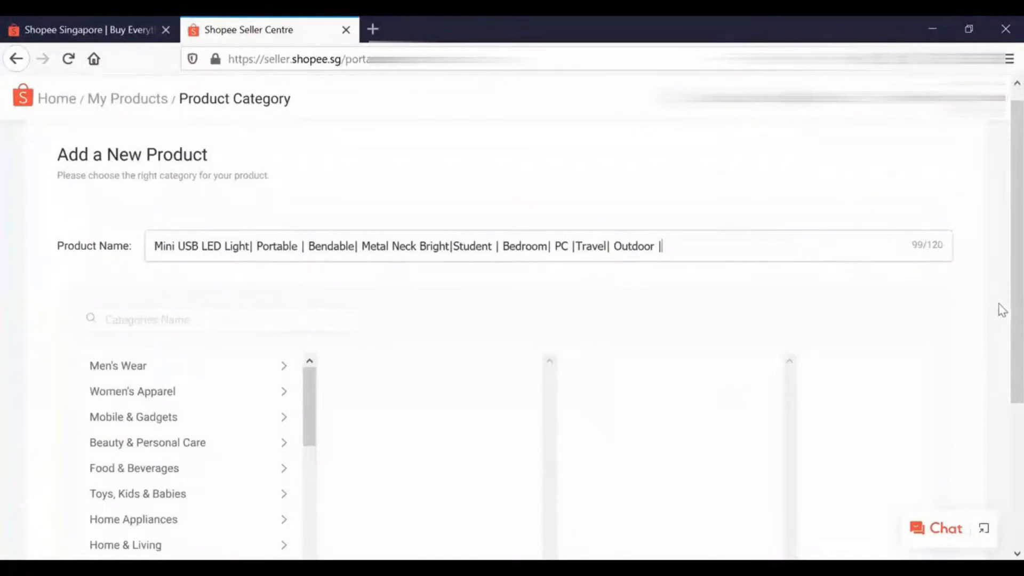
# Set the product category to Mobile & Gadgets > Gadgets > Portable LED Light
pyautogui.scroll(-3, 1002, 310)
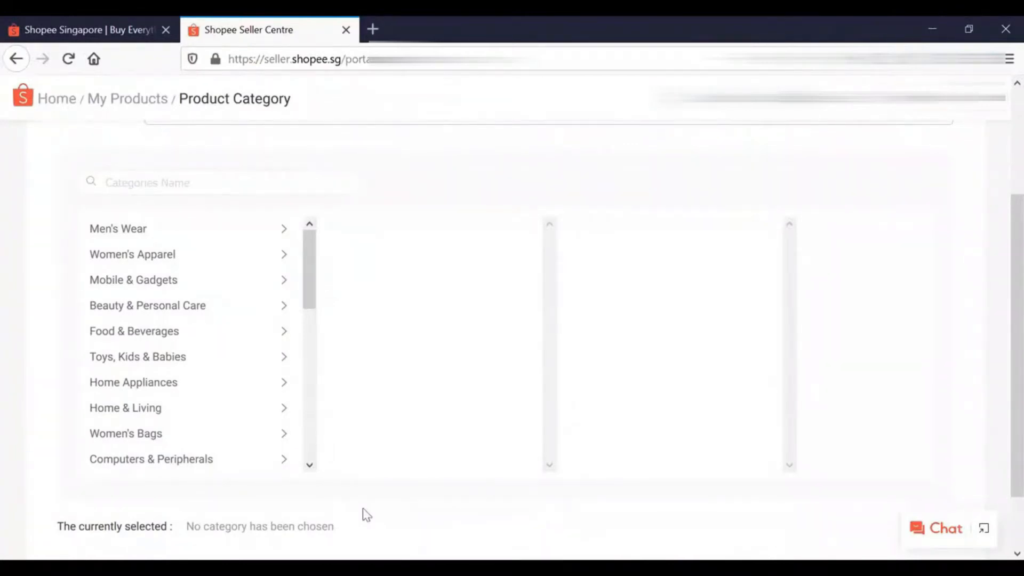
pyautogui.click(135, 280)
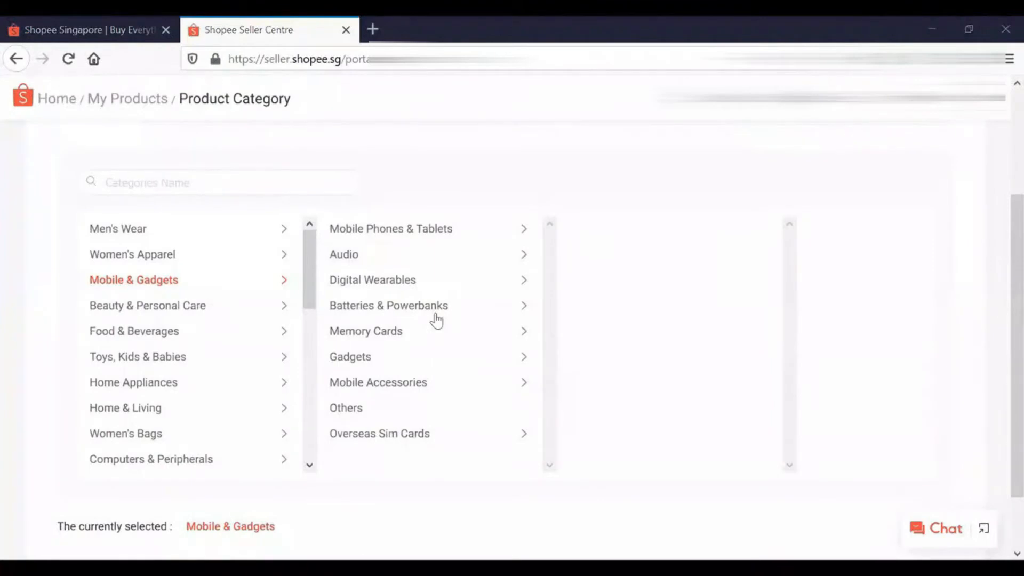
pyautogui.click(351, 359)
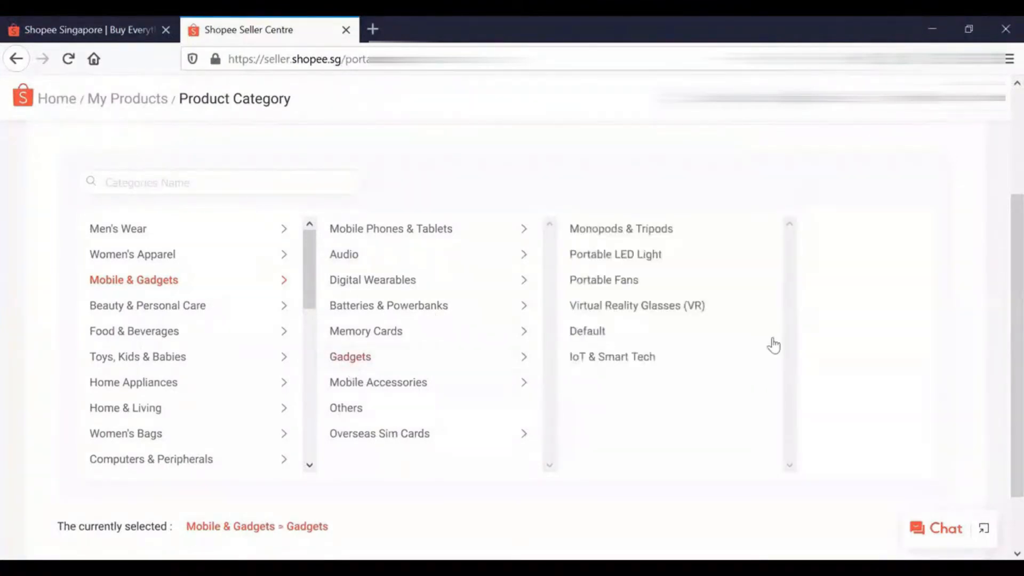
pyautogui.click(686, 264)
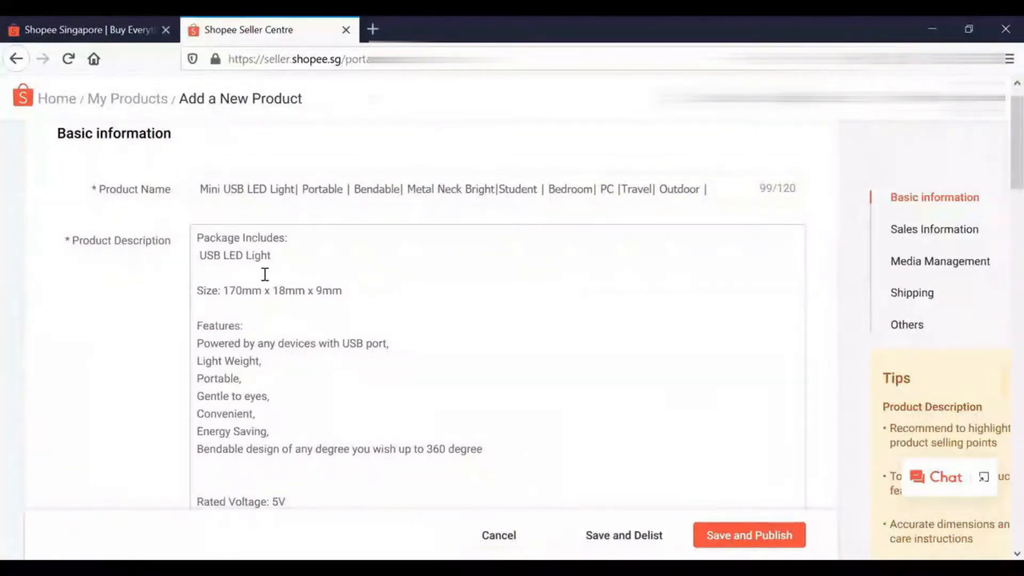
# Add the line "2 batteries" below USB LED Light in the product description's package contents
pyautogui.click(308, 262)
pyautogui.press('Return')
pyautogui.write('2 batteries')
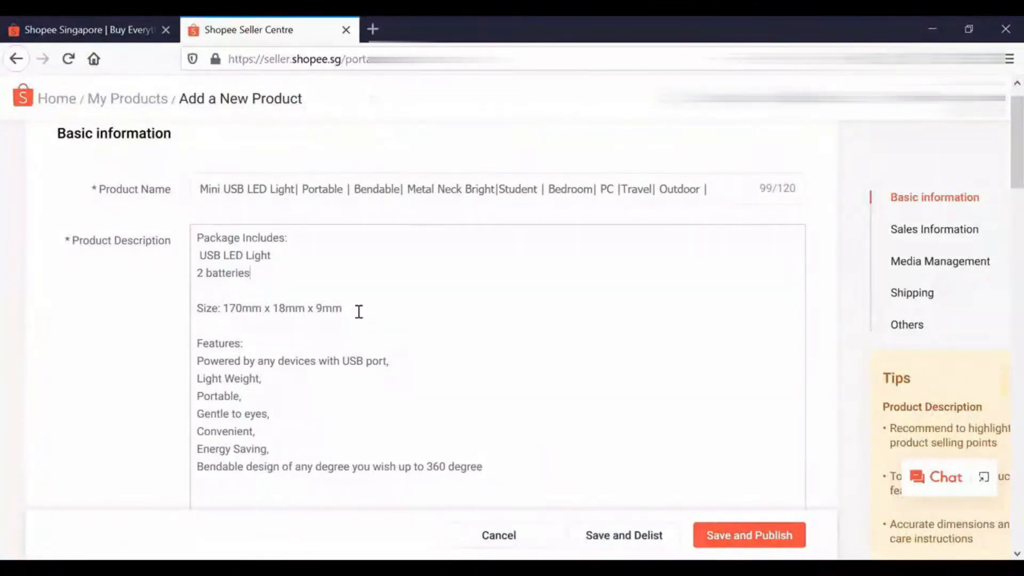
# Review the rest of the product description and choose Premium as the product's brand
pyautogui.scroll(-3, 359, 312)
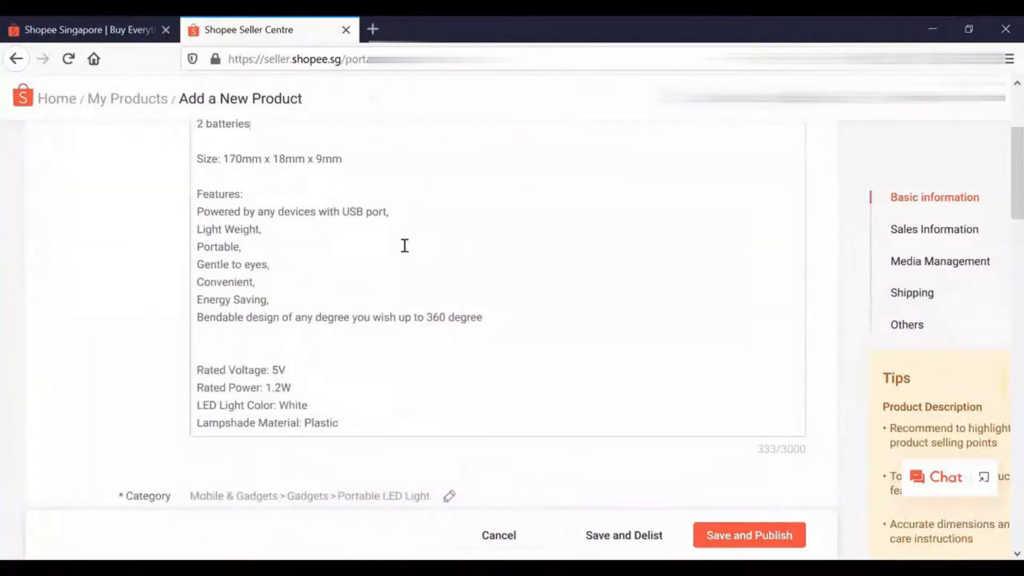
pyautogui.scroll(-2, 405, 245)
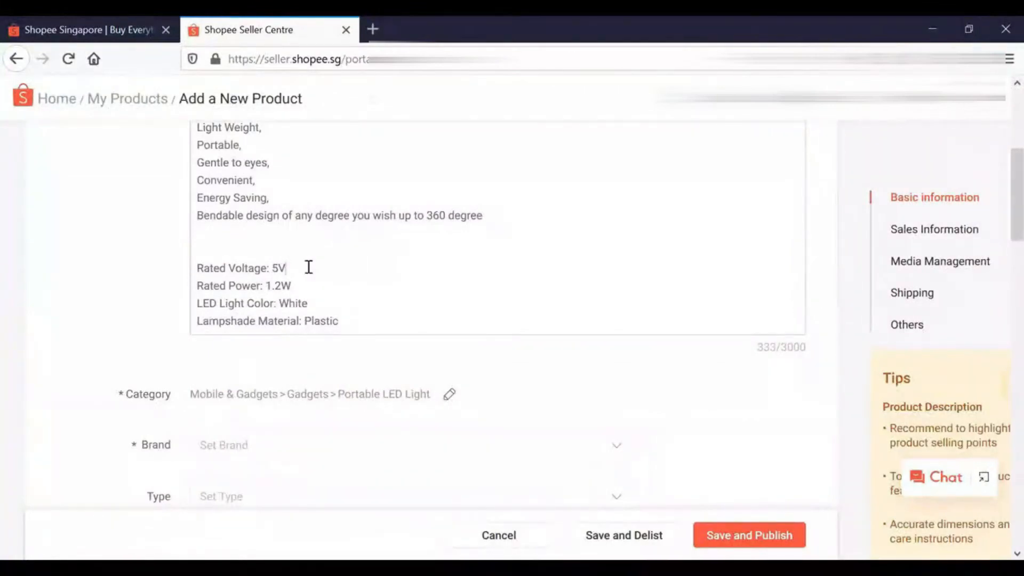
pyautogui.scroll(3, 999, 194)
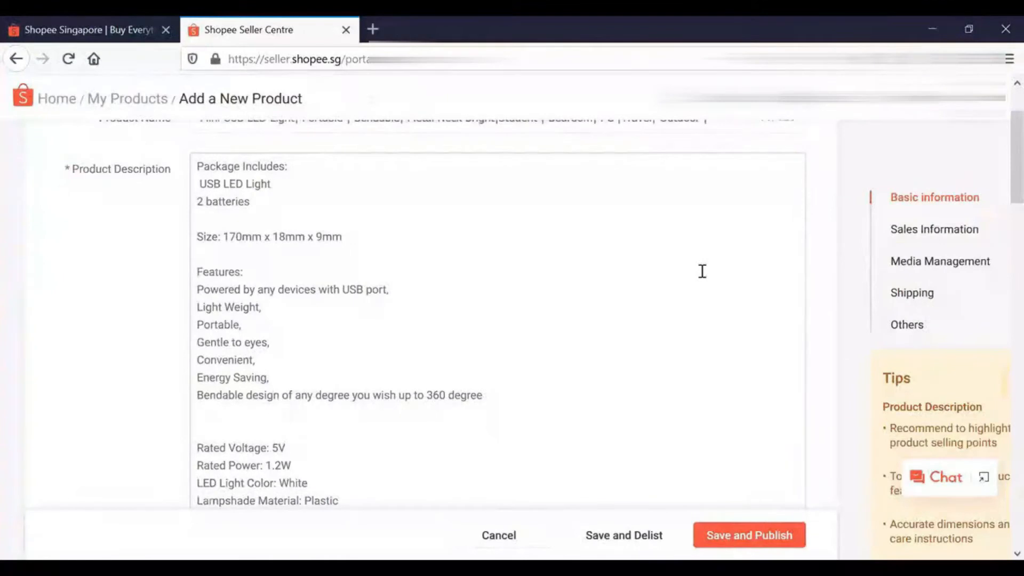
pyautogui.moveTo(1011, 196); pyautogui.dragTo(1011, 210)
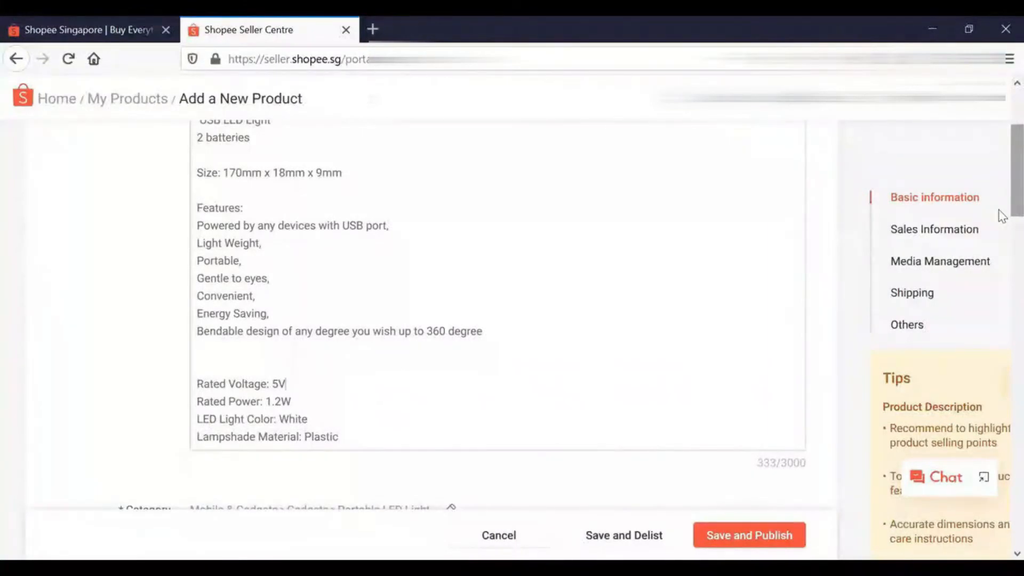
pyautogui.scroll(-4, 1000, 235)
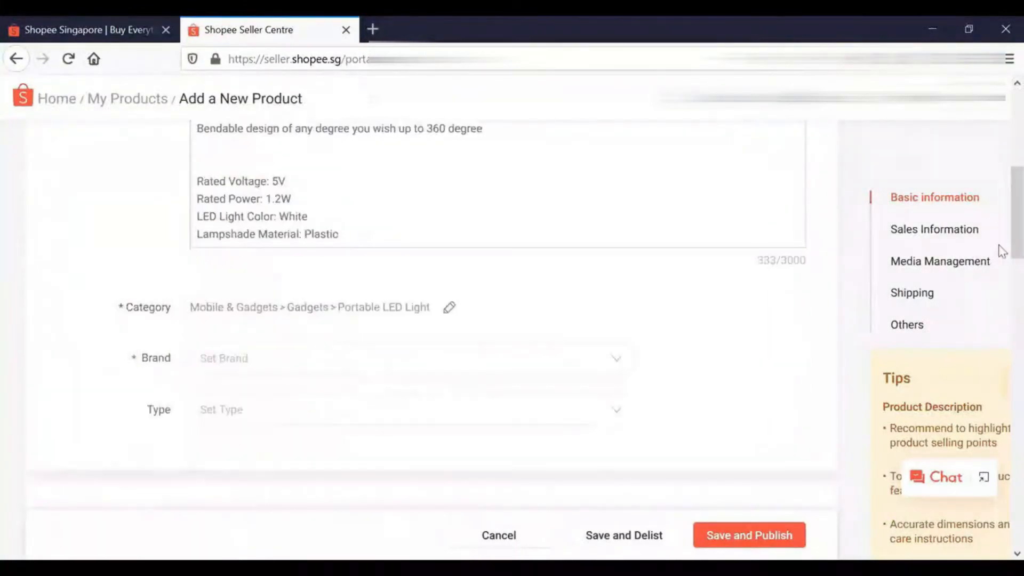
pyautogui.click(617, 361)
pyautogui.moveTo(626, 228); pyautogui.dragTo(608, 270)
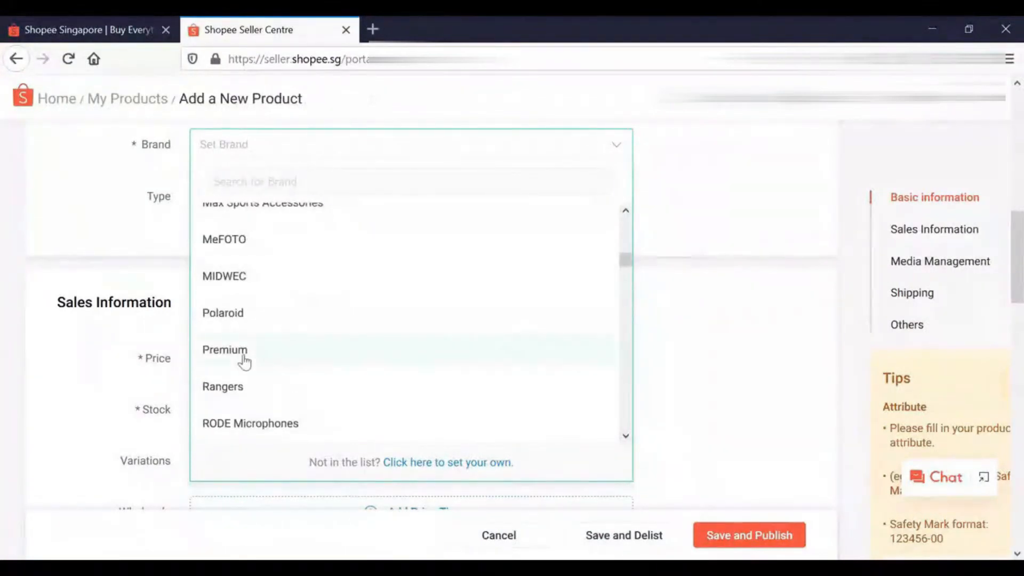
pyautogui.click(244, 363)
# Try No Brand and MY Collection as the product's brand
pyautogui.click(613, 259)
pyautogui.moveTo(624, 365); pyautogui.dragTo(625, 319)
pyautogui.click(233, 328)
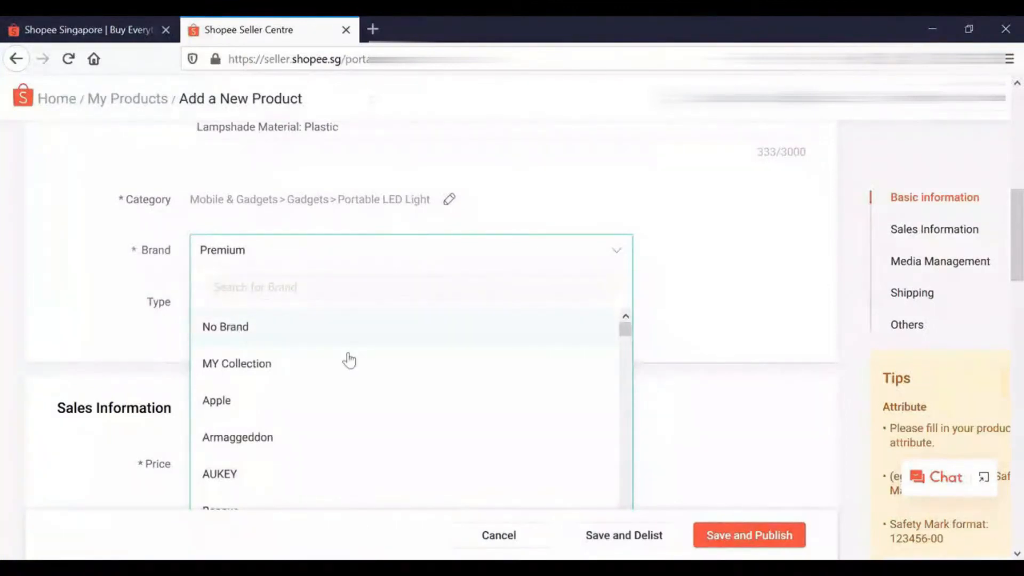
pyautogui.click(446, 377)
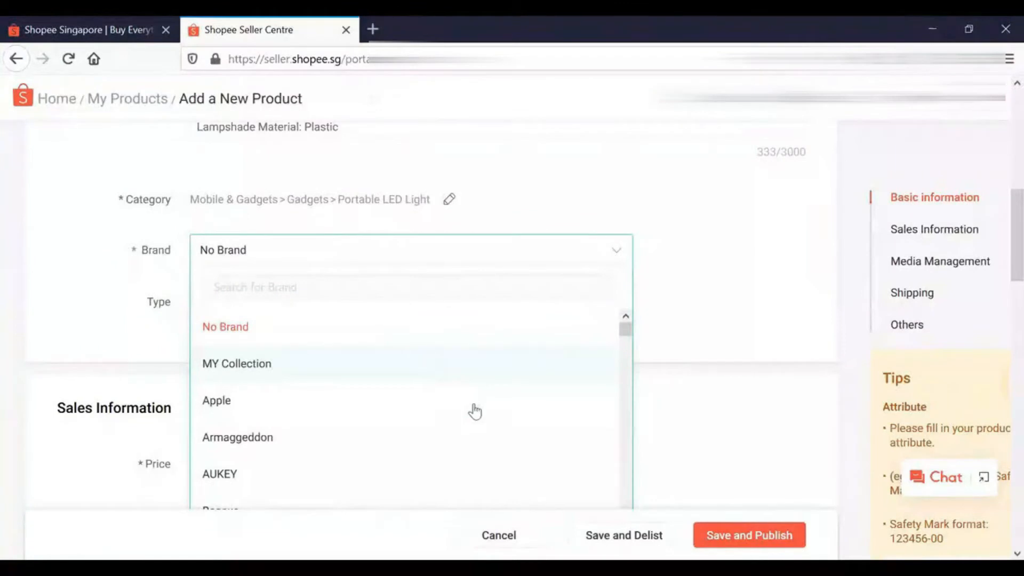
# Set the product's brand to No Brand and its type to Standalone
pyautogui.click(390, 265)
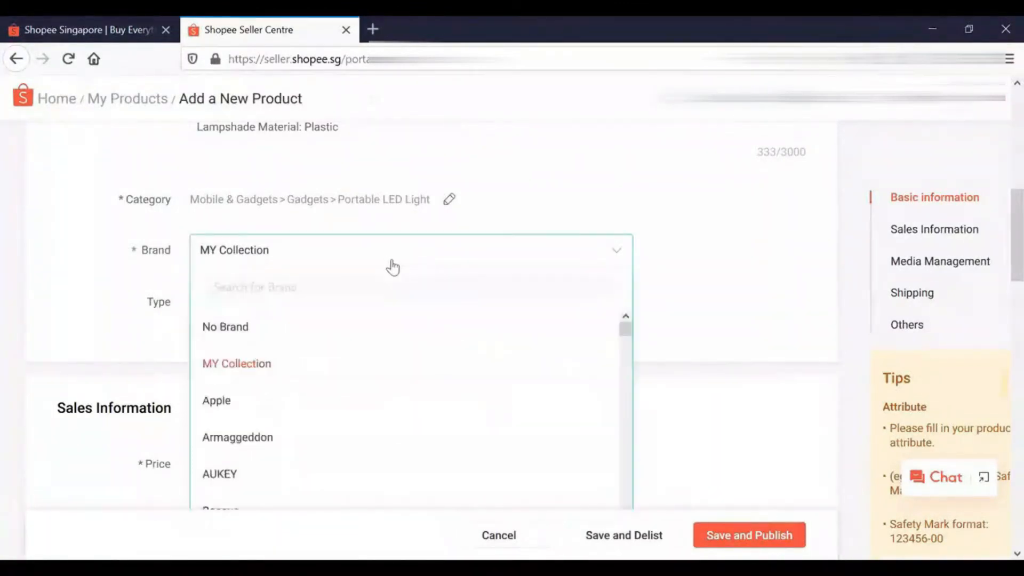
pyautogui.click(223, 335)
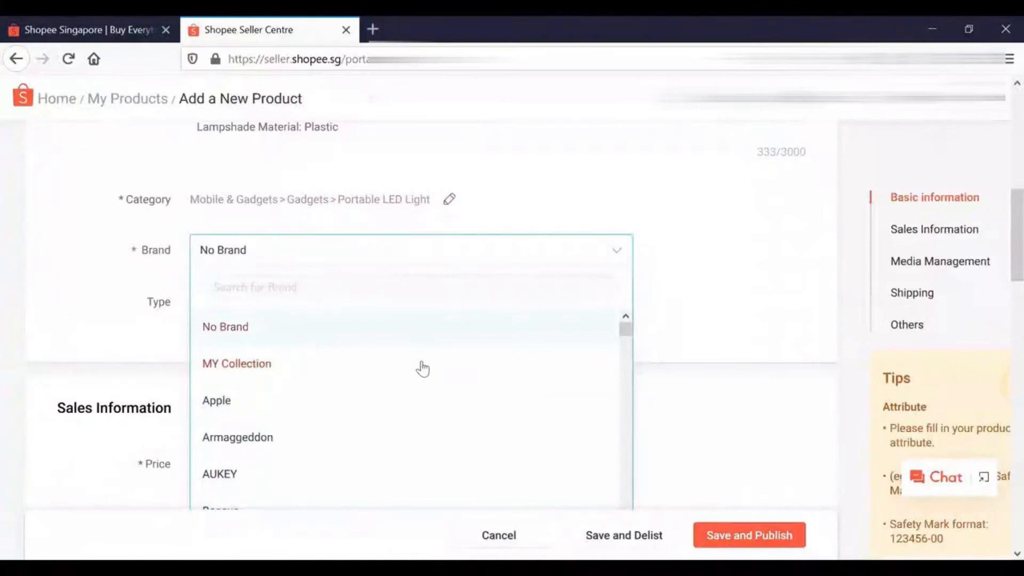
pyautogui.click(605, 313)
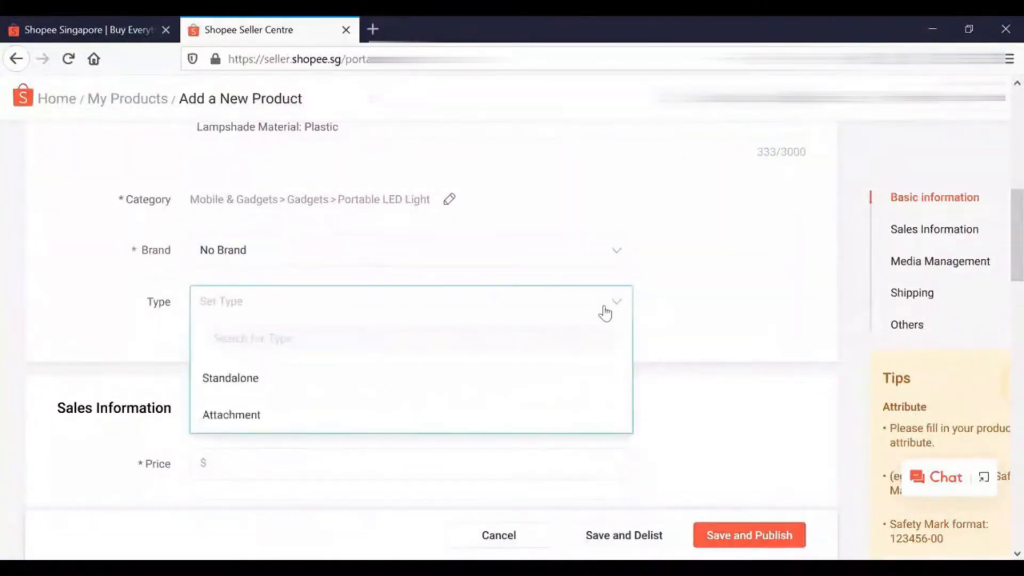
pyautogui.click(233, 393)
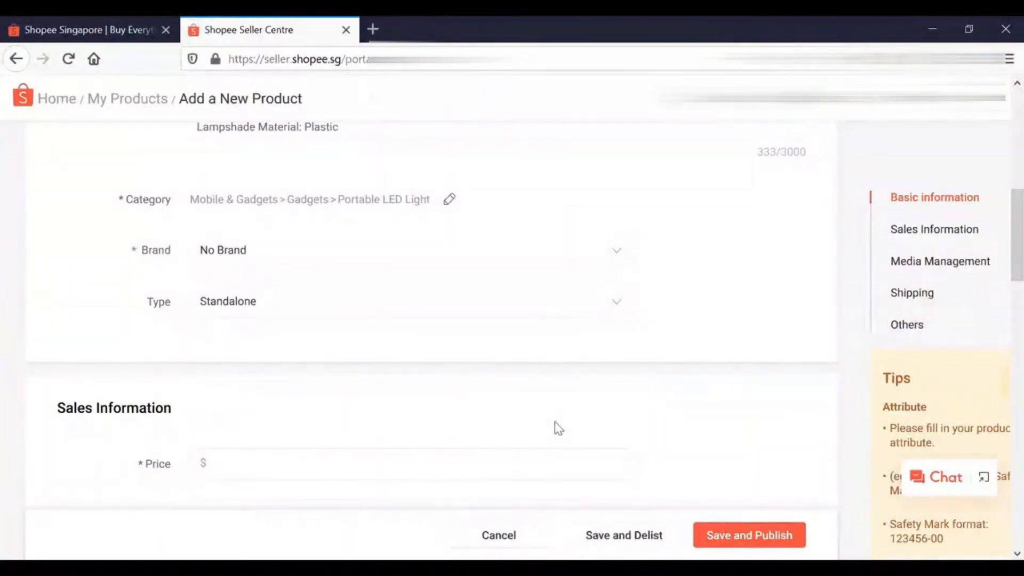
# Set the product's price to $5.00 and its stock to 100 in the sales information
pyautogui.scroll(-2, 999, 270)
pyautogui.scroll(-3, 1001, 288)
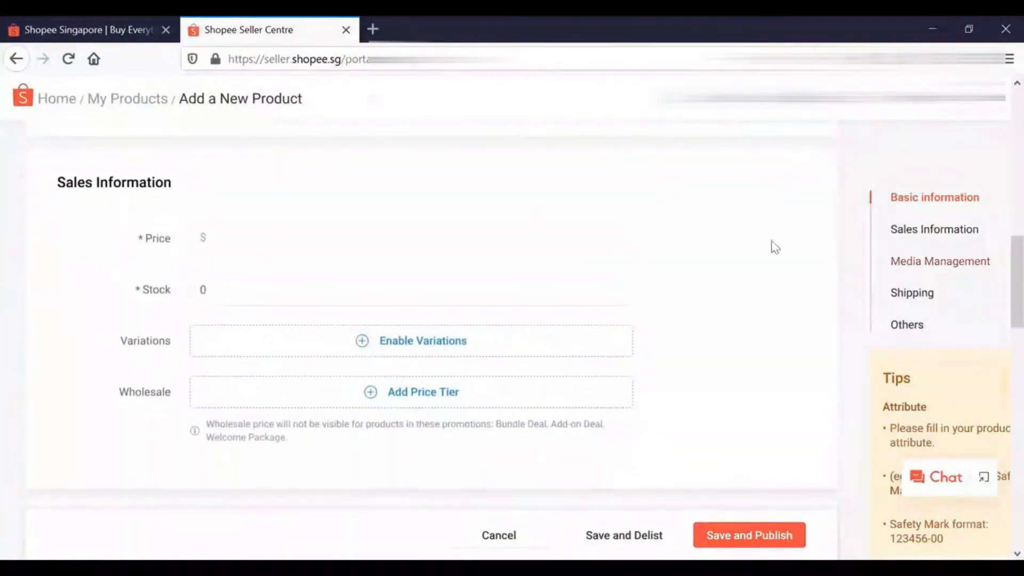
pyautogui.click(292, 247)
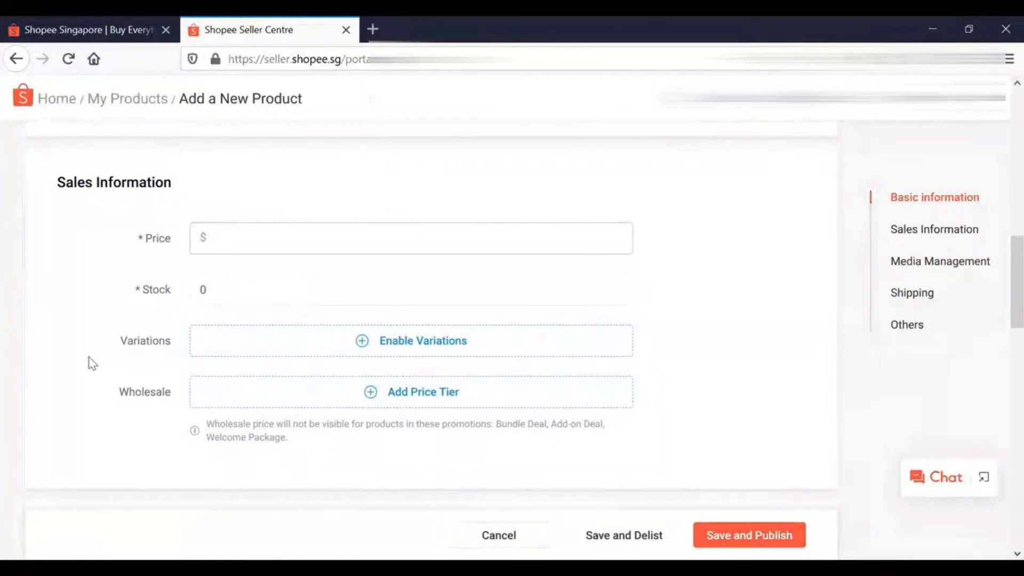
pyautogui.write('5.00')
pyautogui.click(228, 291)
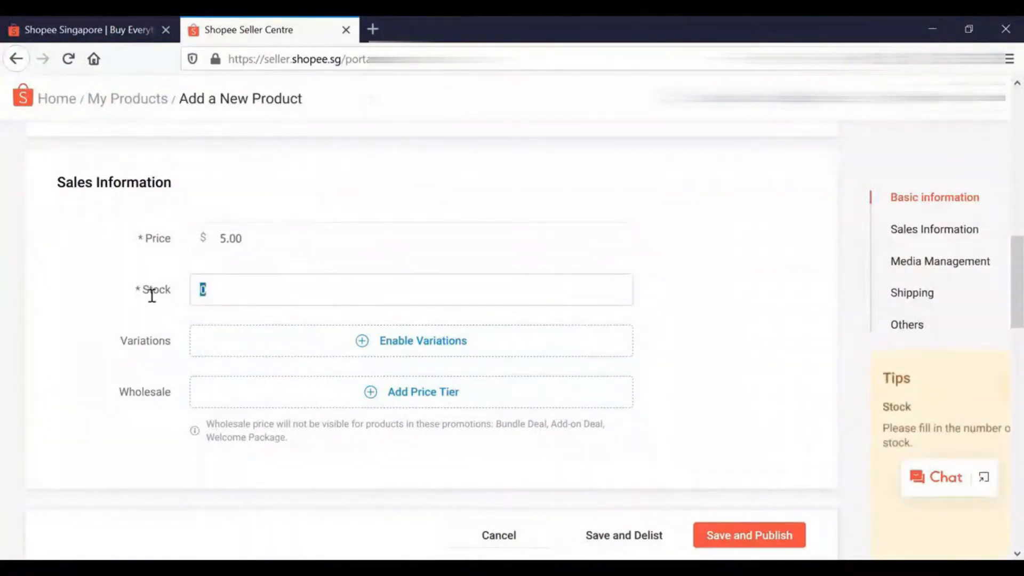
pyautogui.write('100')
pyautogui.scroll(-2, 222, 219)
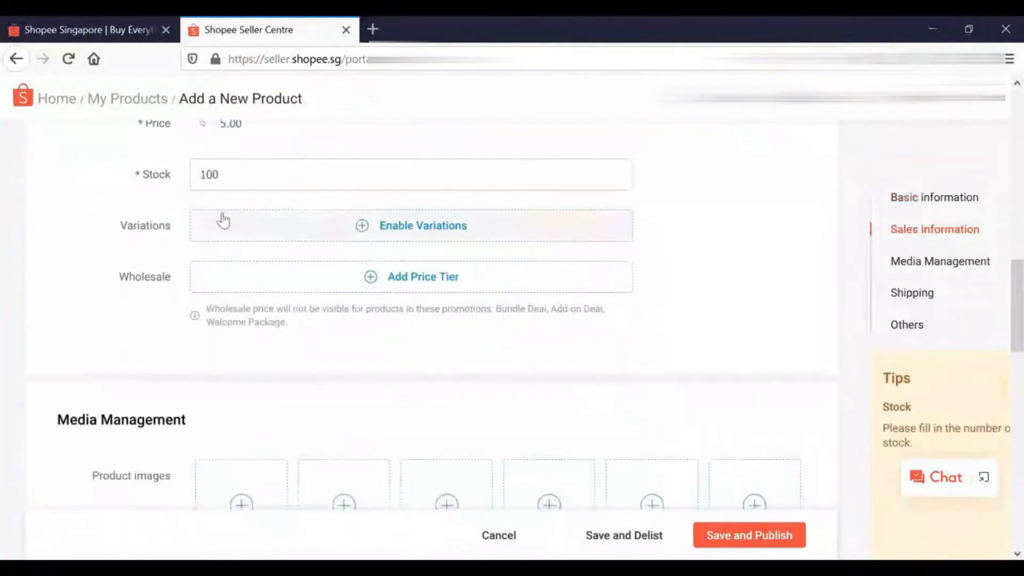
pyautogui.click(418, 230)
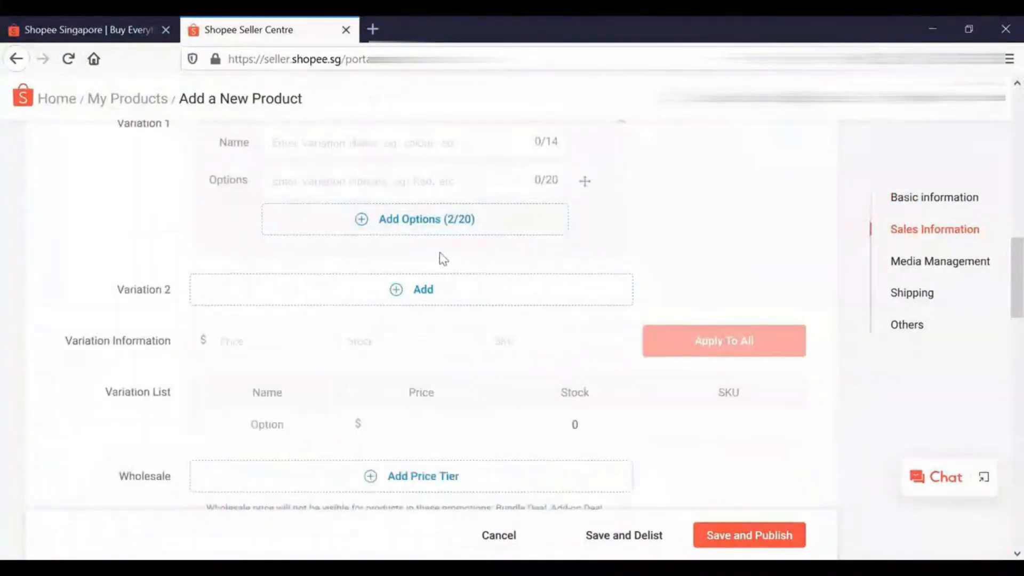
pyautogui.scroll(3, 446, 259)
pyautogui.click(625, 314)
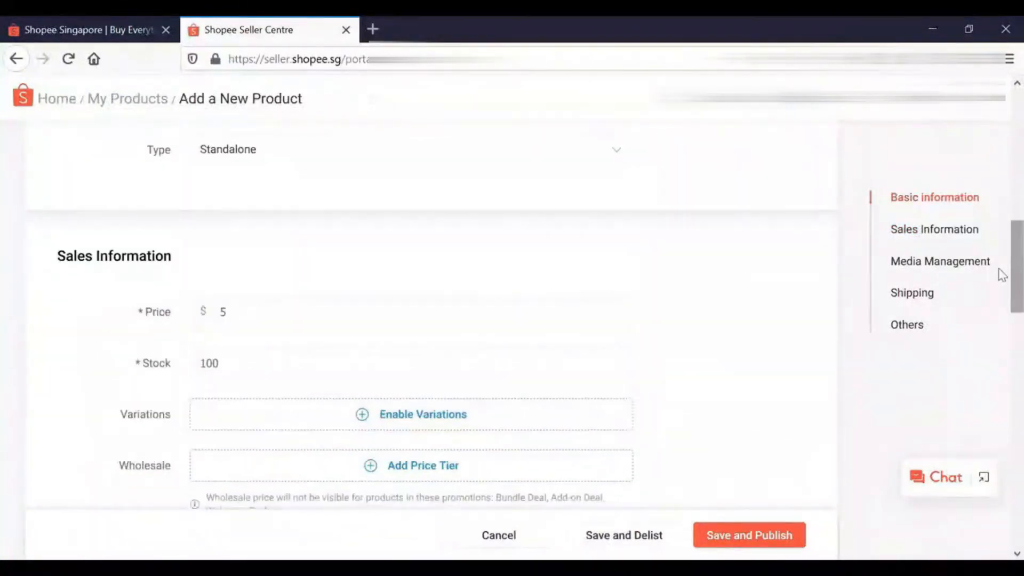
# Enable variations for the product and name the first one Colour, with the options Red, Yellow and Green
pyautogui.scroll(-3, 1002, 296)
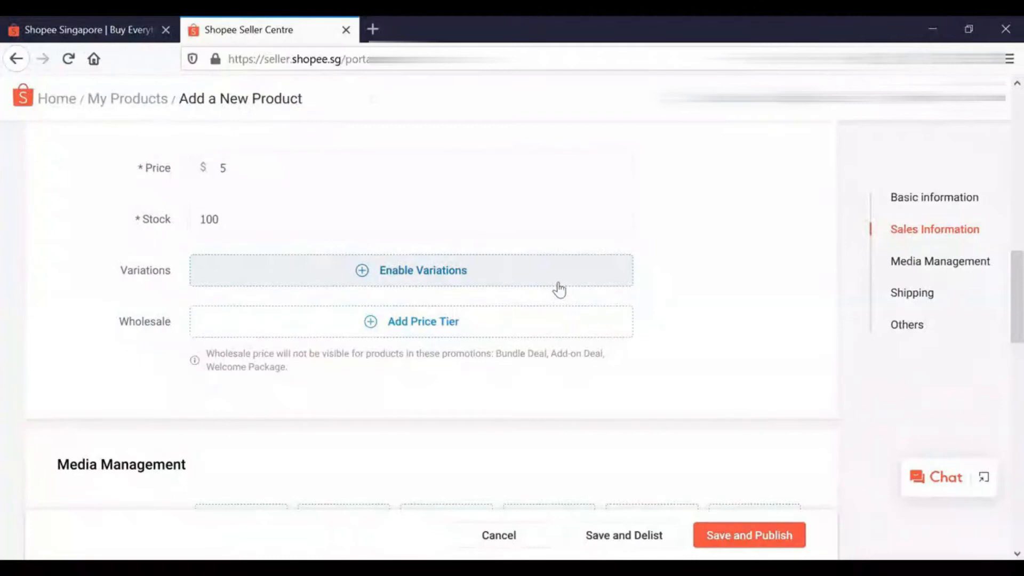
pyautogui.click(434, 272)
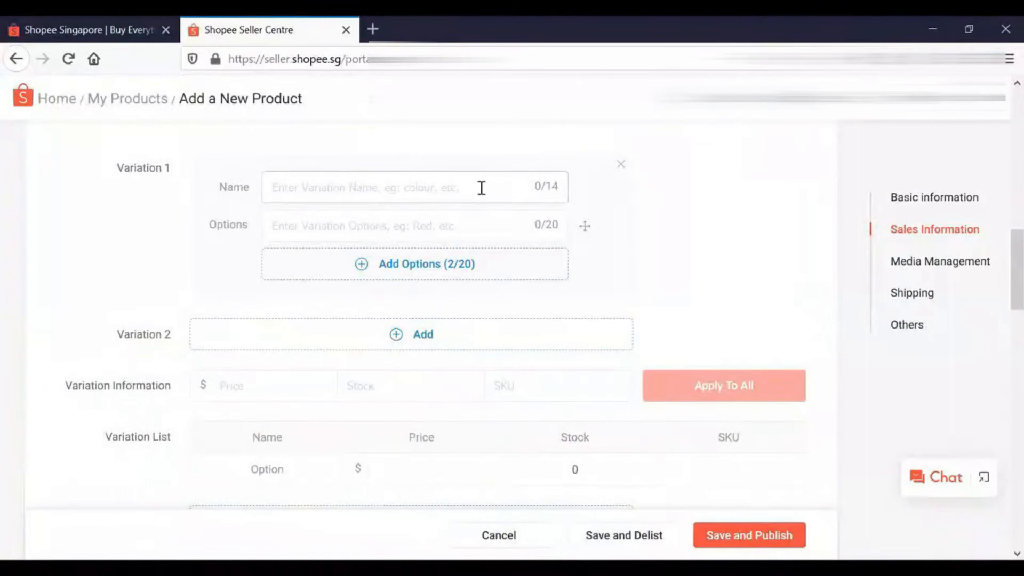
pyautogui.scroll(2, 998, 281)
pyautogui.scroll(-1, 1002, 283)
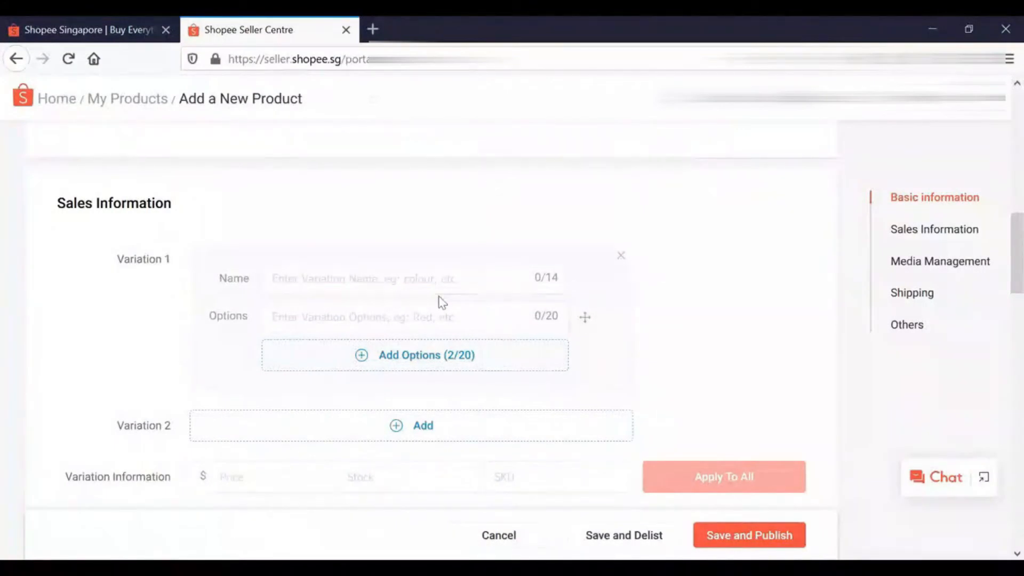
pyautogui.scroll(-1, 464, 272)
pyautogui.click(492, 241)
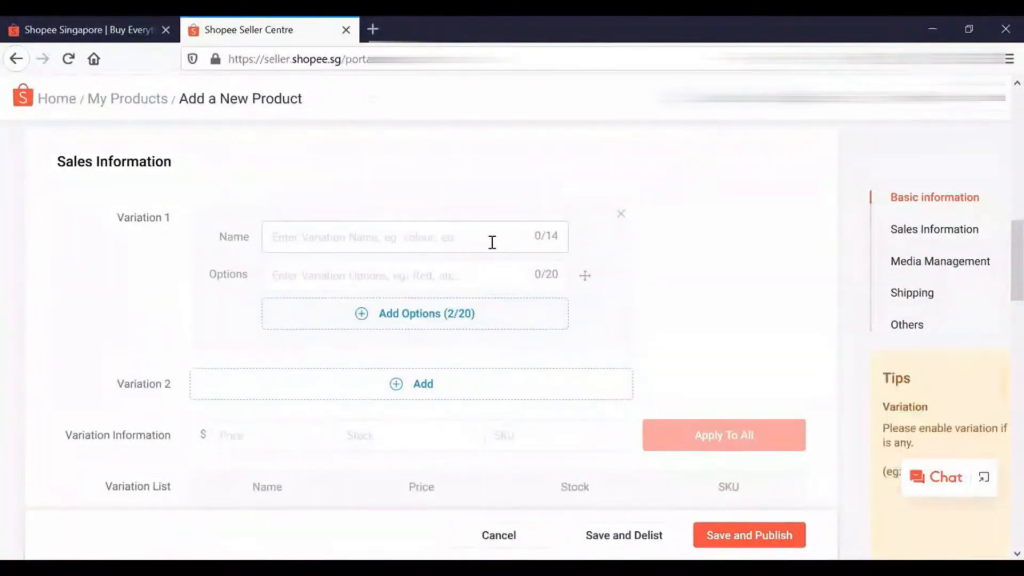
pyautogui.write('Colour')
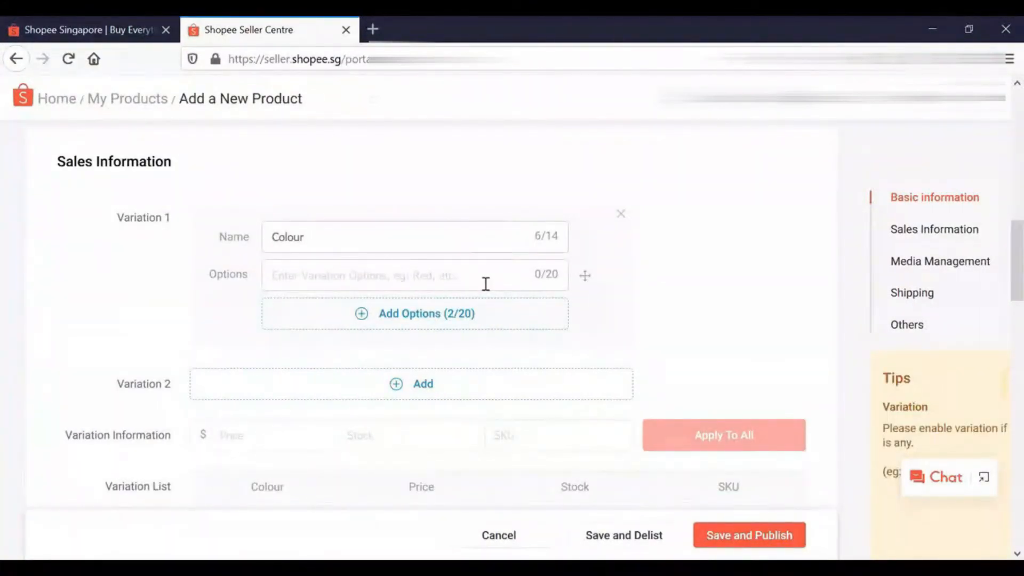
pyautogui.click(483, 286)
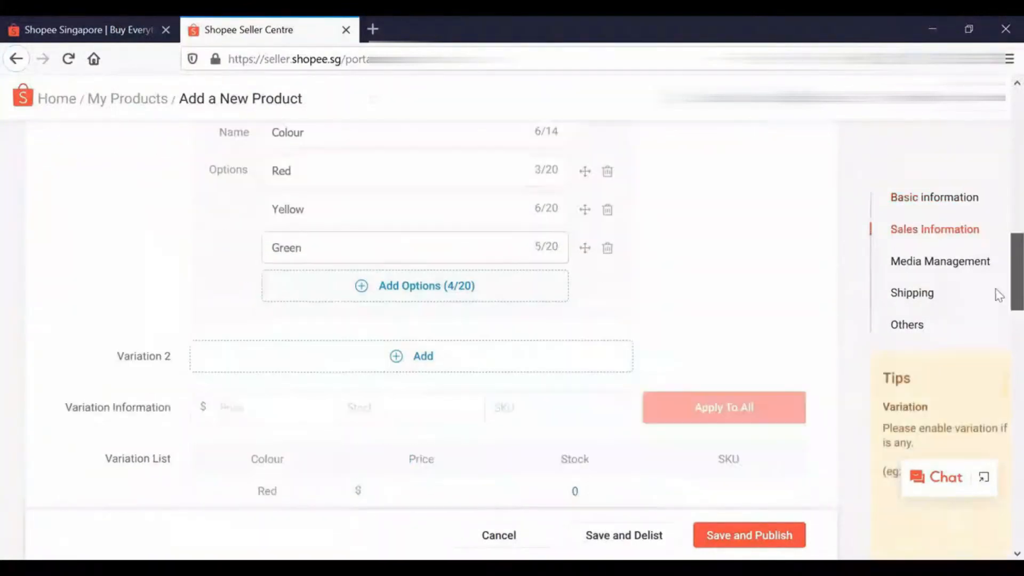
pyautogui.scroll(2, 995, 291)
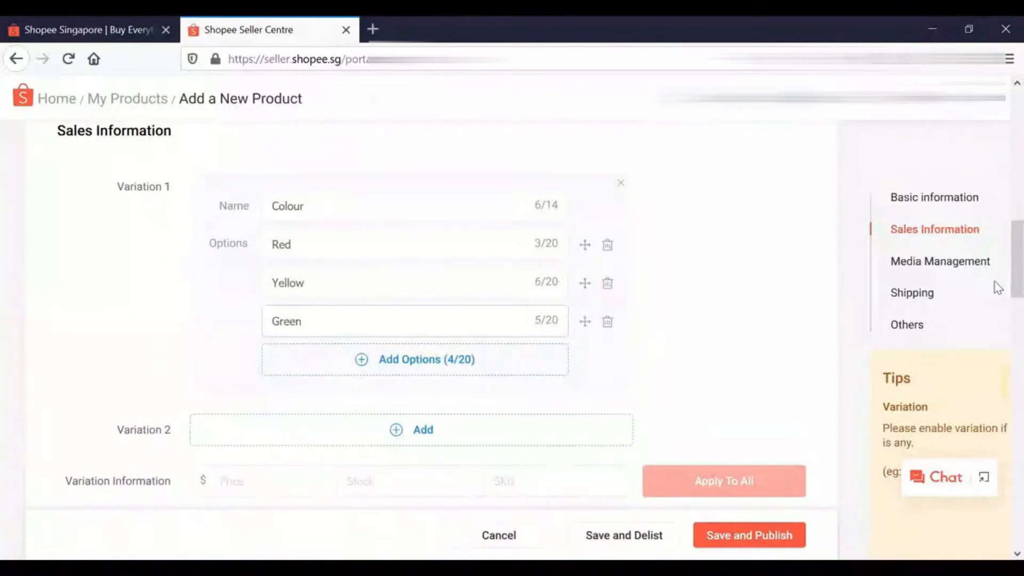
# Set the Red variation's price to $5.00 and its stock to 30 in the variation list
pyautogui.scroll(-5, 998, 251)
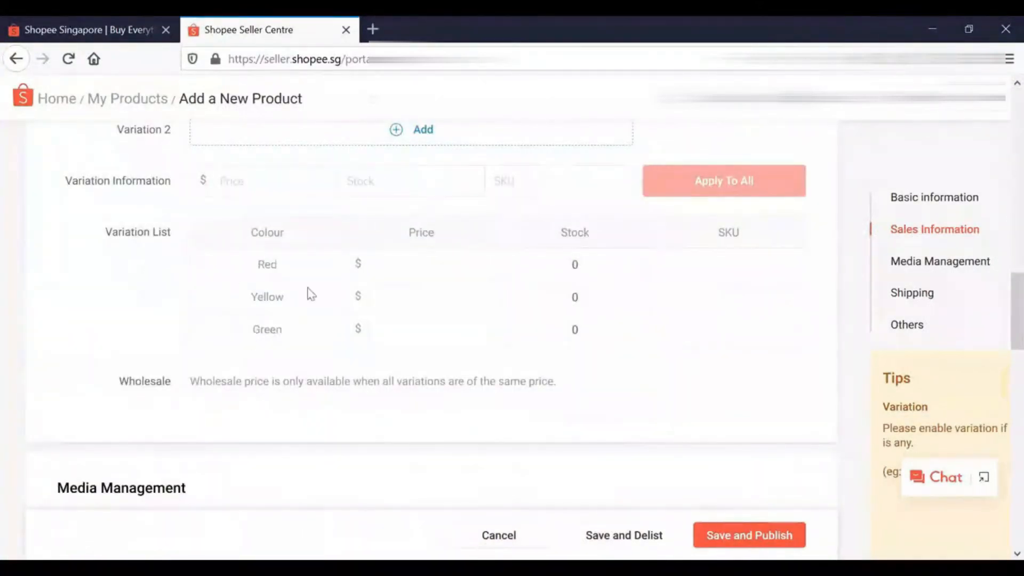
pyautogui.click(438, 264)
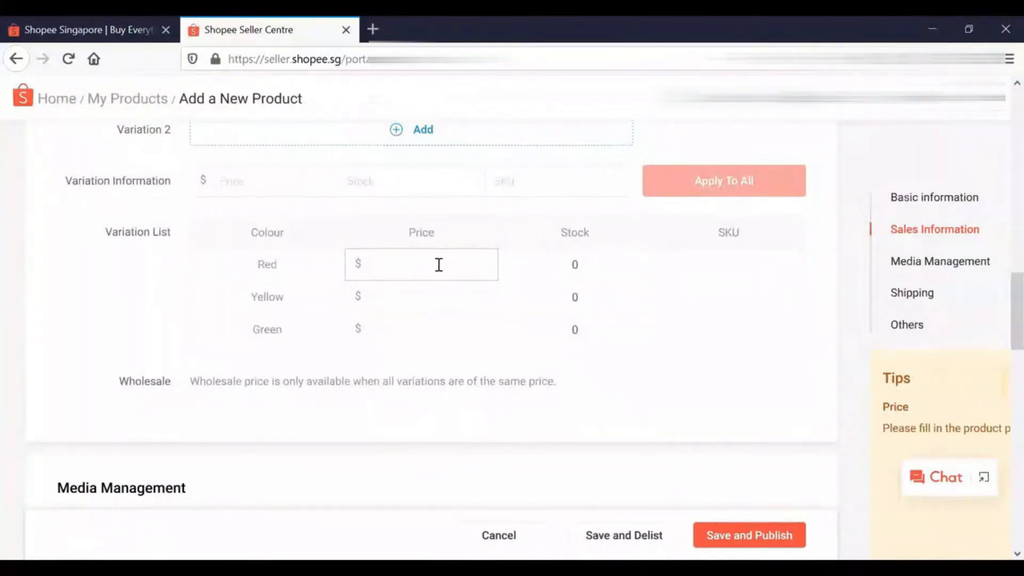
pyautogui.write('5.00')
pyautogui.press('Tab')
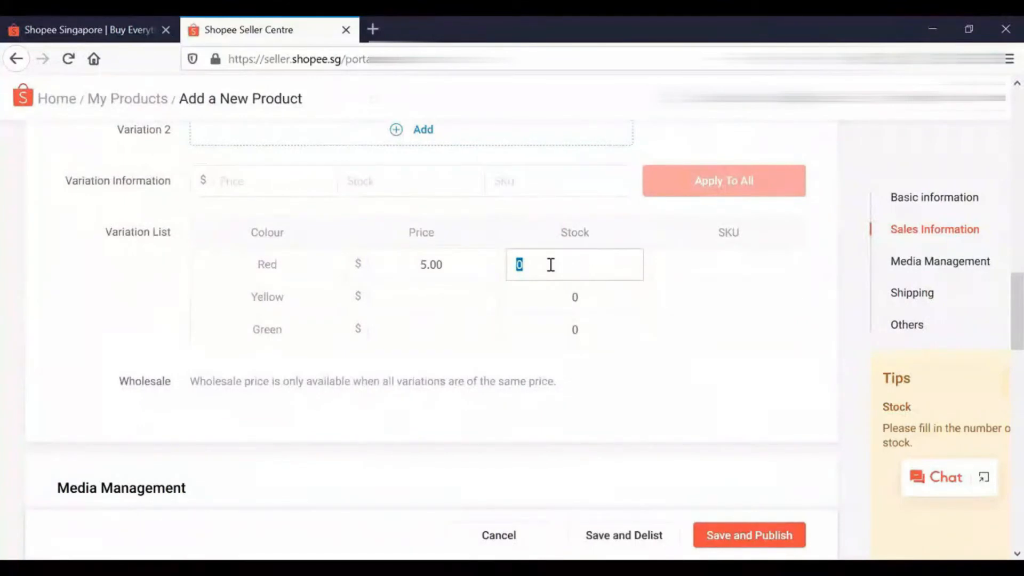
pyautogui.write('30')
# Set the Yellow variation's price to $5.50 and its stock to 10 in the variation list
pyautogui.click(452, 309)
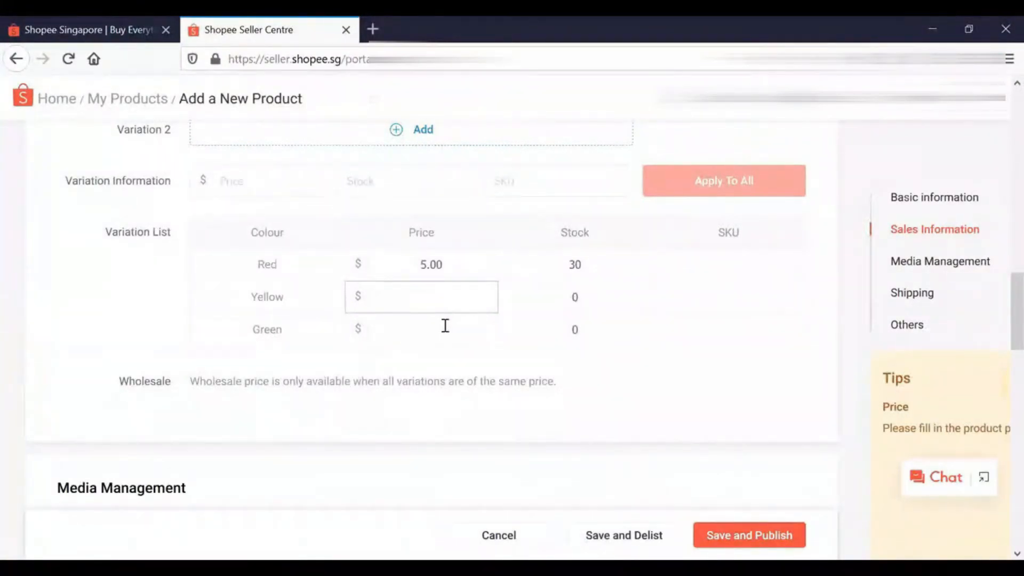
pyautogui.write('5.50')
pyautogui.press('Tab')
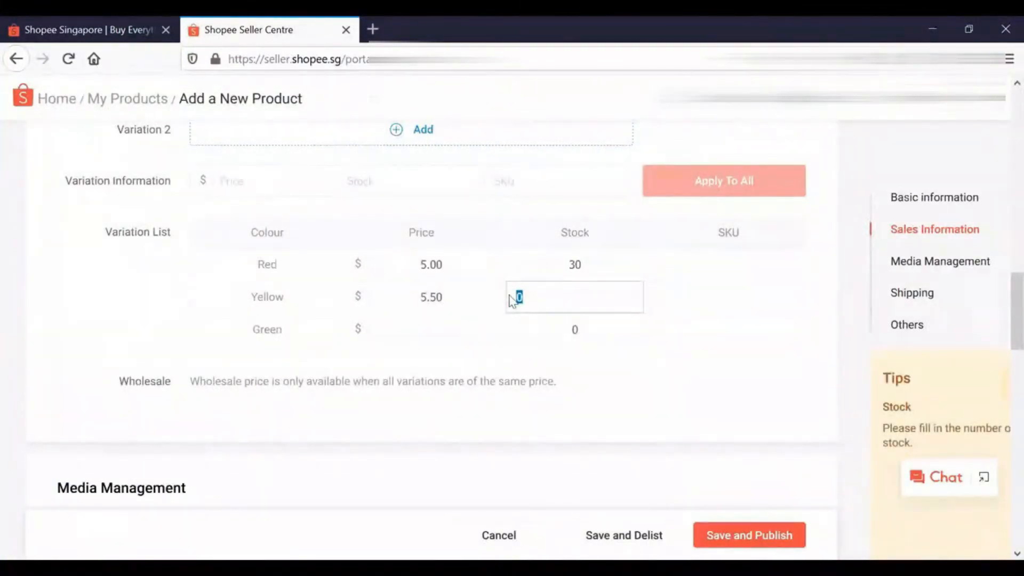
pyautogui.write('10')
# Set the Green variation's price to $3.00 and its stock to 70 in the variation list
pyautogui.click(469, 331)
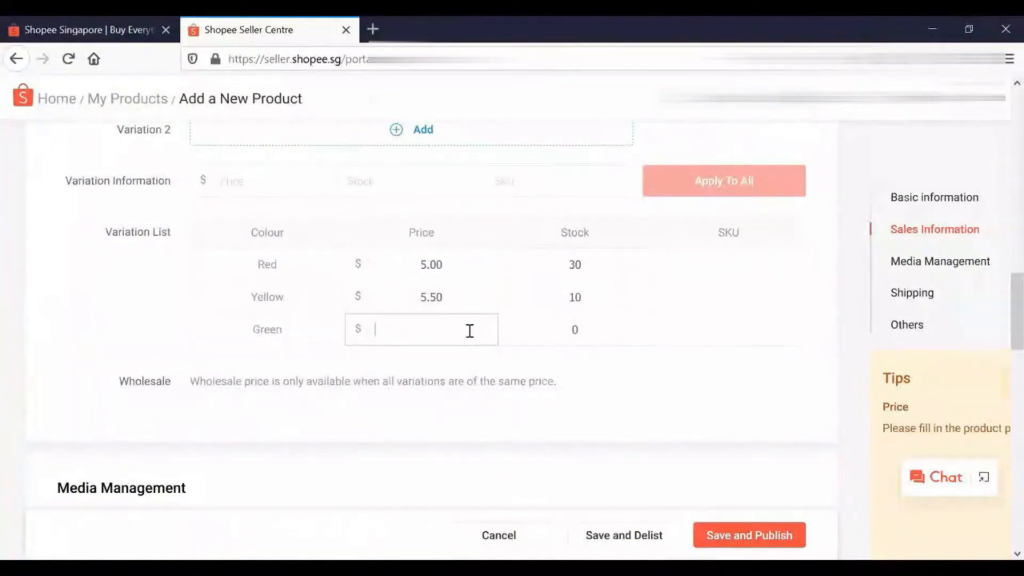
pyautogui.write('3.00')
pyautogui.press('Tab')
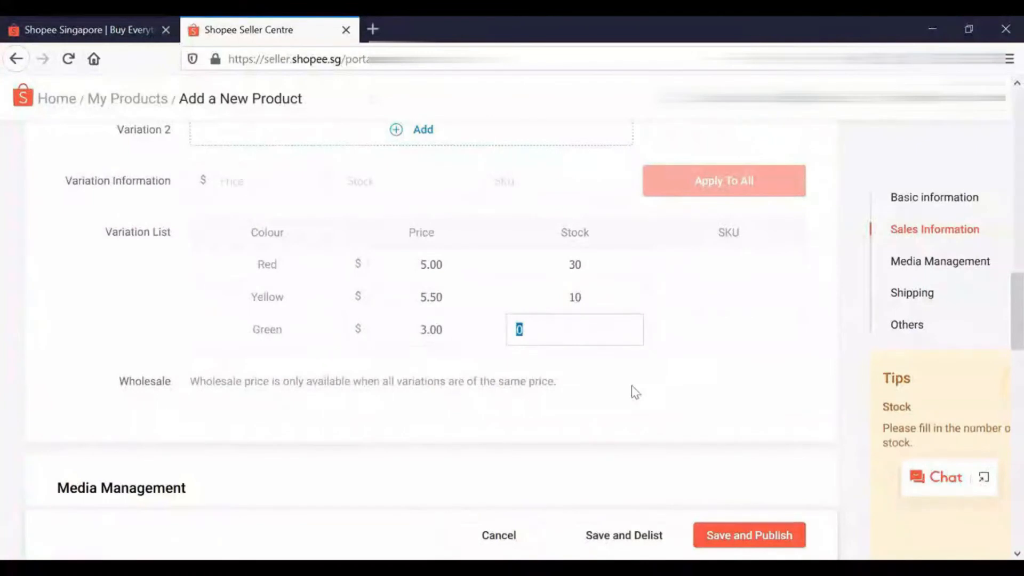
pyautogui.write('70')
pyautogui.click(631, 385)
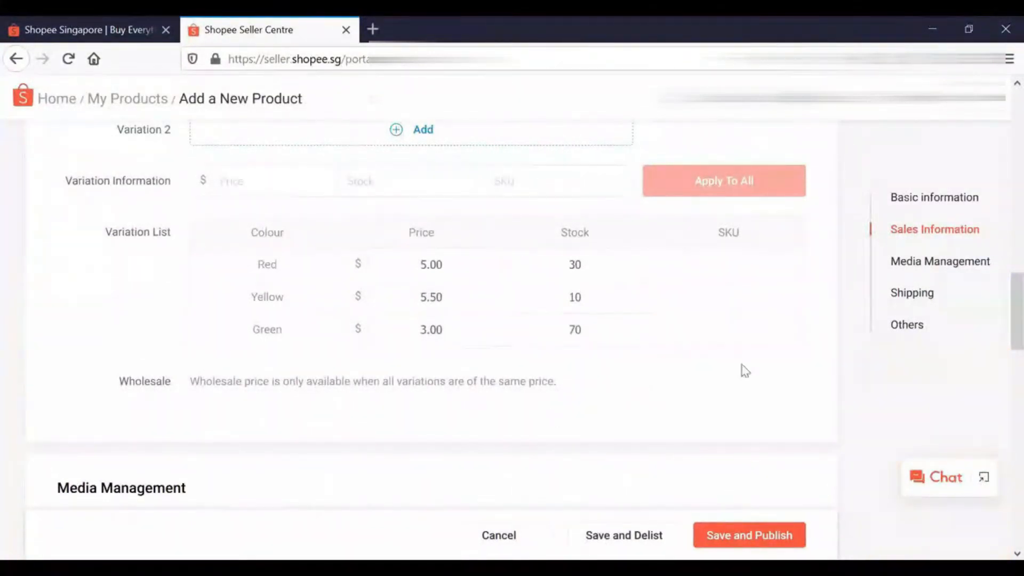
# Add the USB LED light picture as the product's cover photo, adjust its position in the crop frame and save it
pyautogui.scroll(-1, 1001, 331)
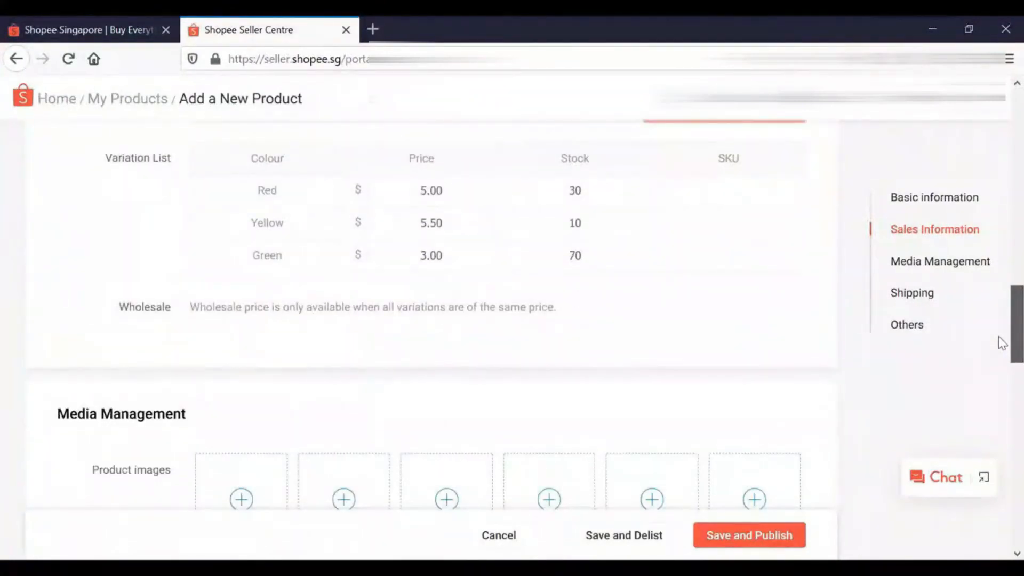
pyautogui.scroll(-1, 1000, 346)
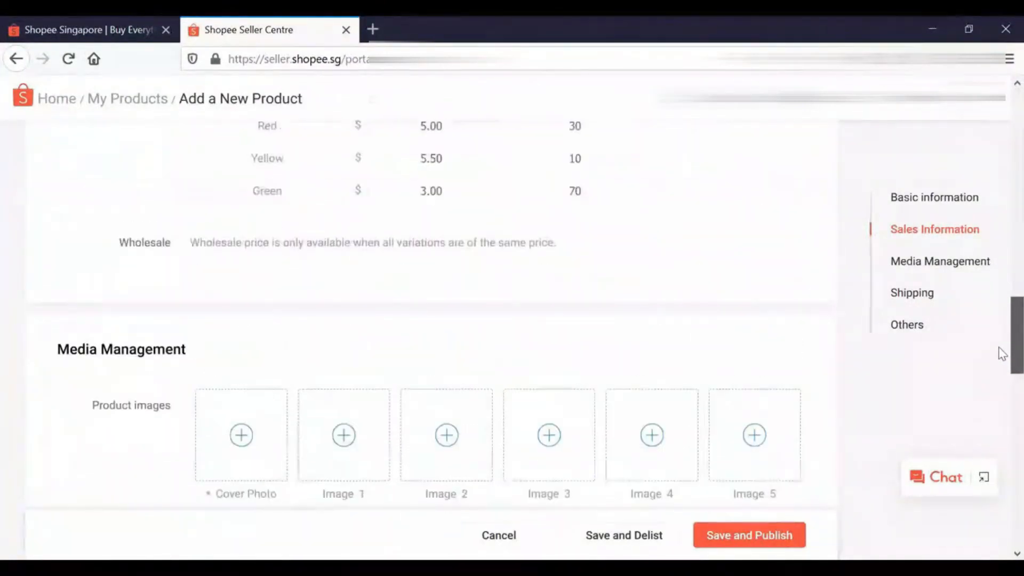
pyautogui.scroll(-2, 1002, 373)
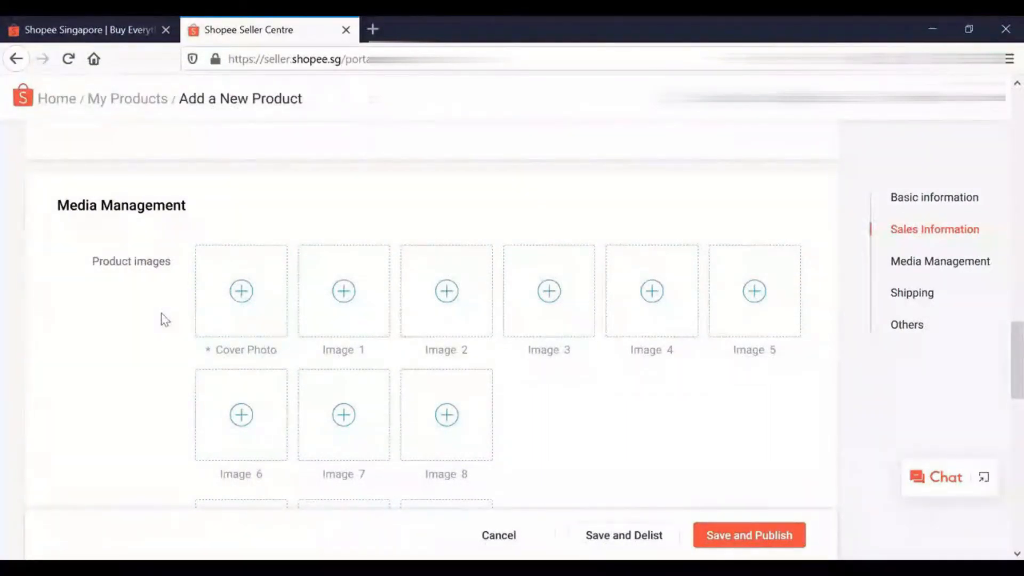
pyautogui.click(248, 369)
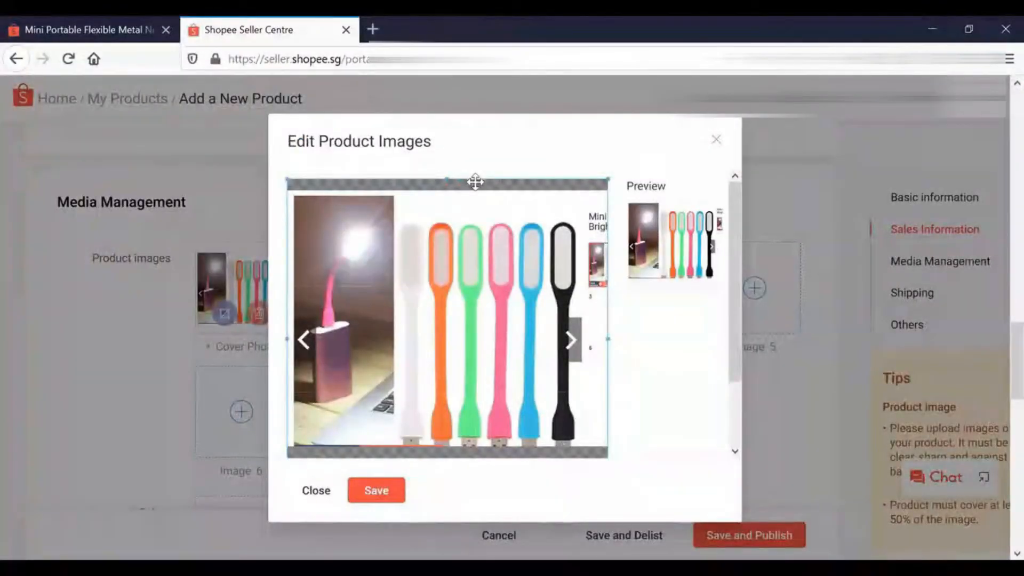
pyautogui.moveTo(491, 328)
pyautogui.mouseDown()
pyautogui.moveTo(490, 315)
pyautogui.moveTo(489, 328)
pyautogui.mouseUp()
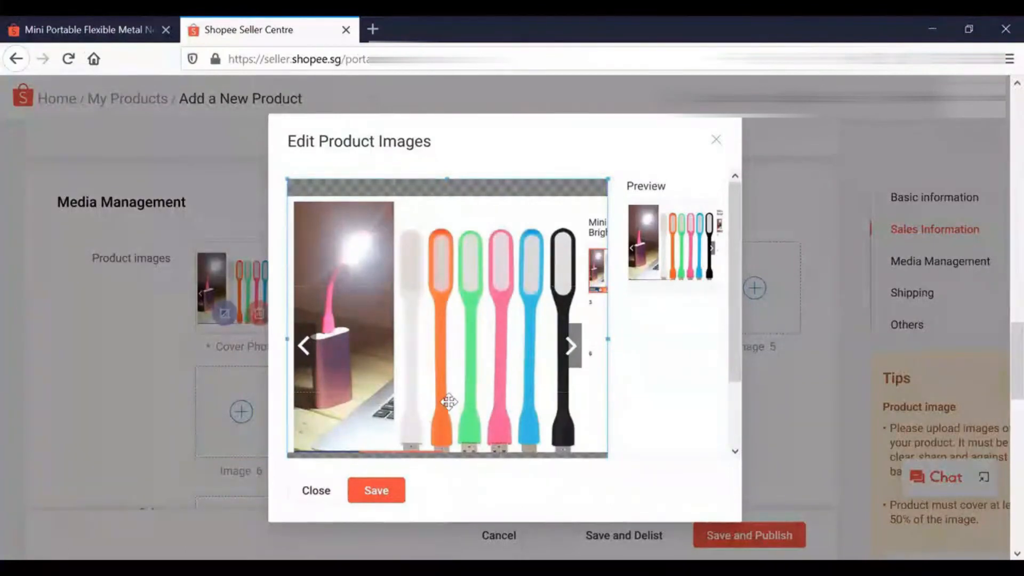
pyautogui.moveTo(448, 391); pyautogui.dragTo(445, 384)
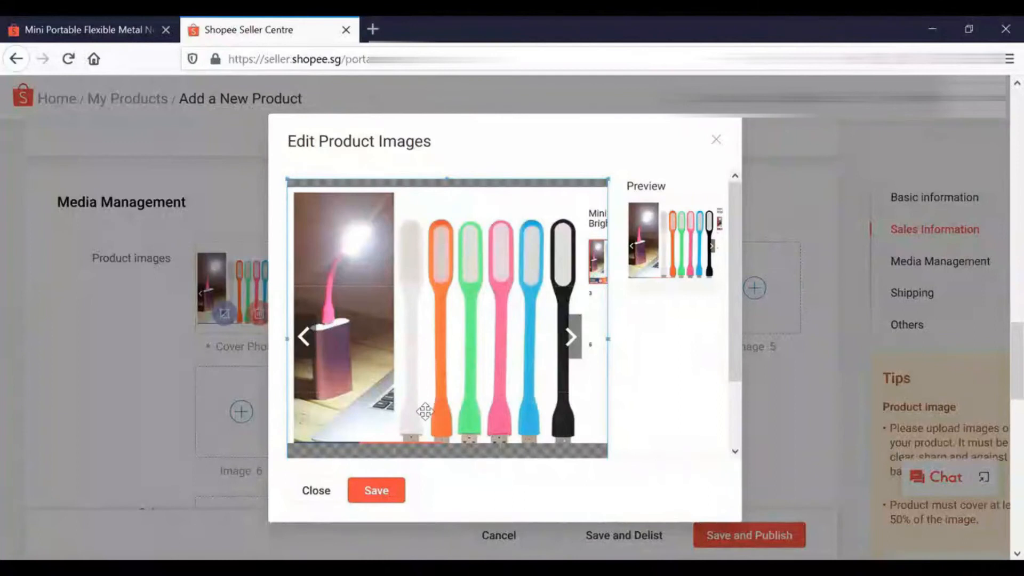
pyautogui.click(382, 493)
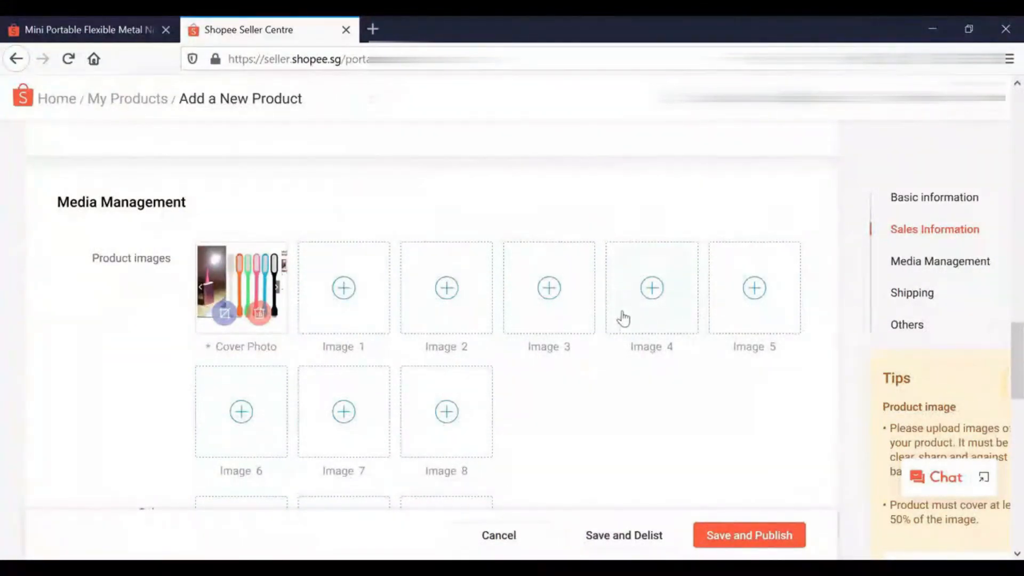
# Set the product's shipping weight to 4 kg and enable the Shipping fee included option
pyautogui.scroll(-5, 618, 315)
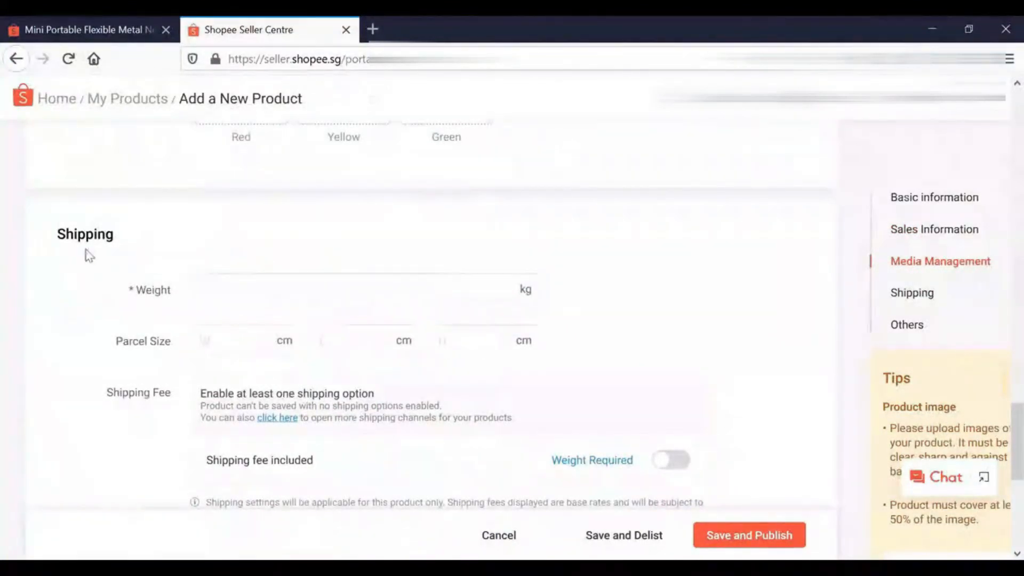
pyautogui.click(310, 293)
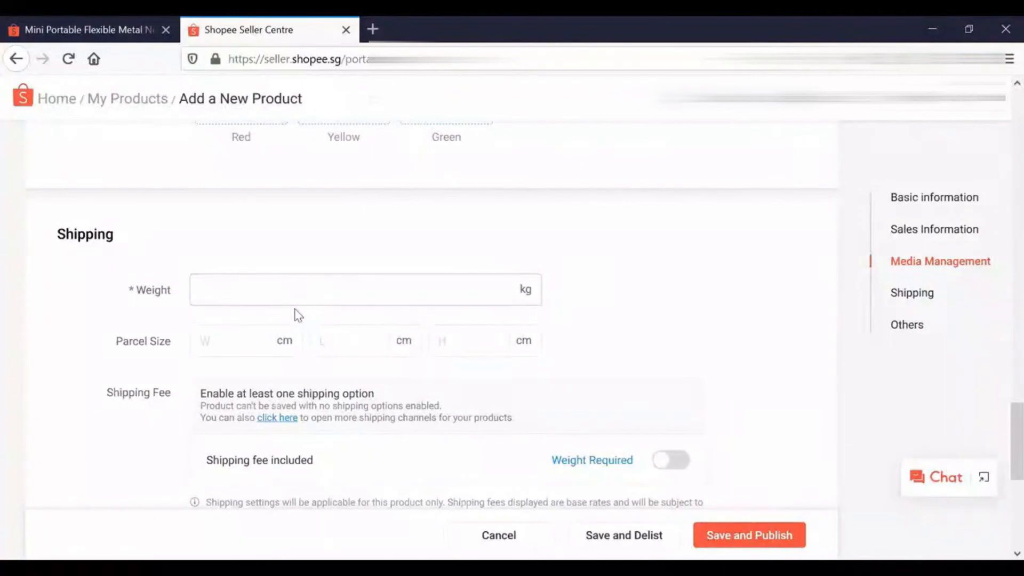
pyautogui.write('1')
pyautogui.moveTo(254, 296); pyautogui.dragTo(153, 290)
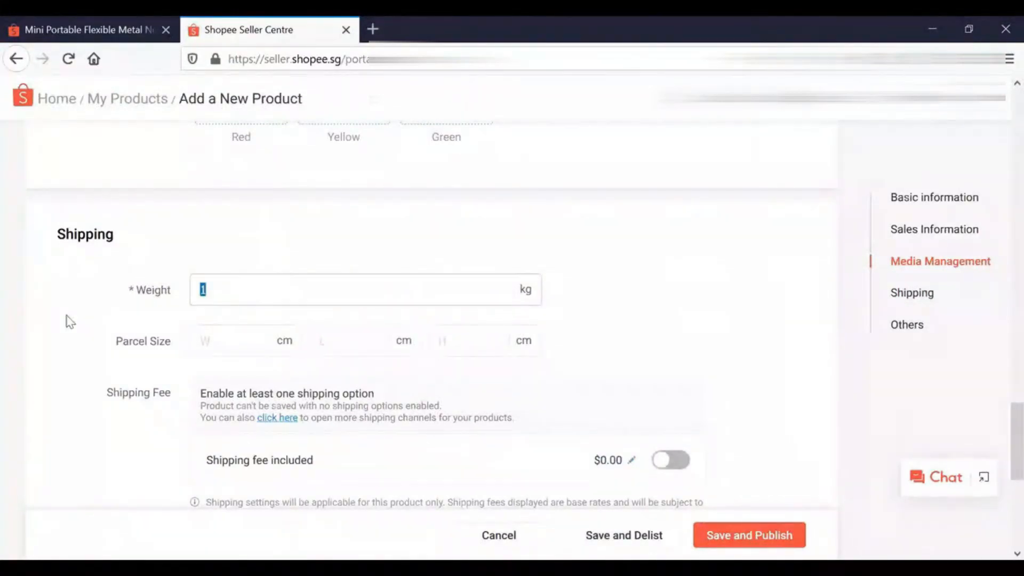
pyautogui.write('4')
pyautogui.scroll(-3, 1000, 469)
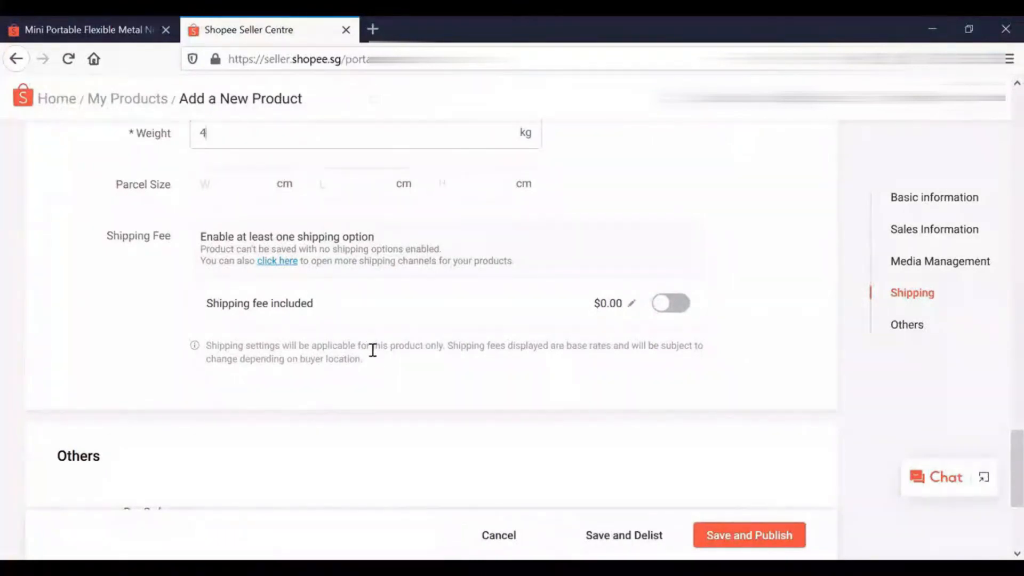
pyautogui.click(668, 316)
# Check the listing's variations, shipping and other details, and save and publish the product
pyautogui.moveTo(1002, 452); pyautogui.dragTo(965, 272)
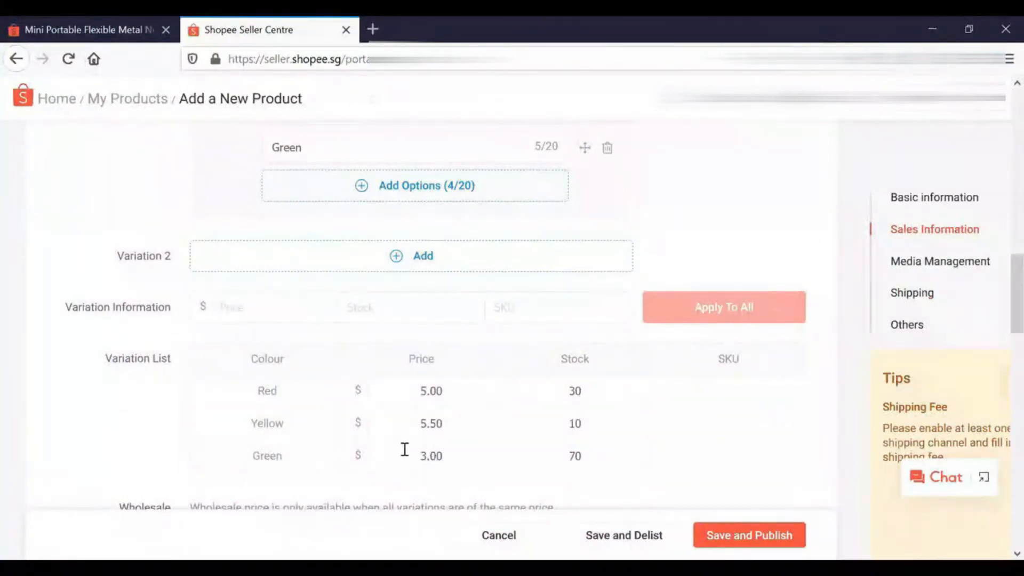
pyautogui.click(913, 325)
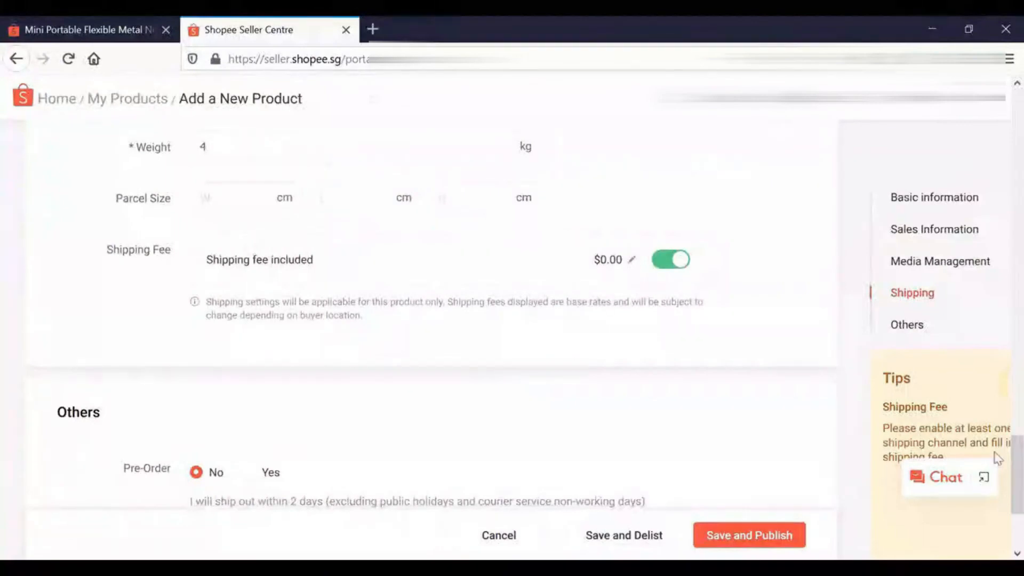
pyautogui.moveTo(1002, 468); pyautogui.dragTo(999, 505)
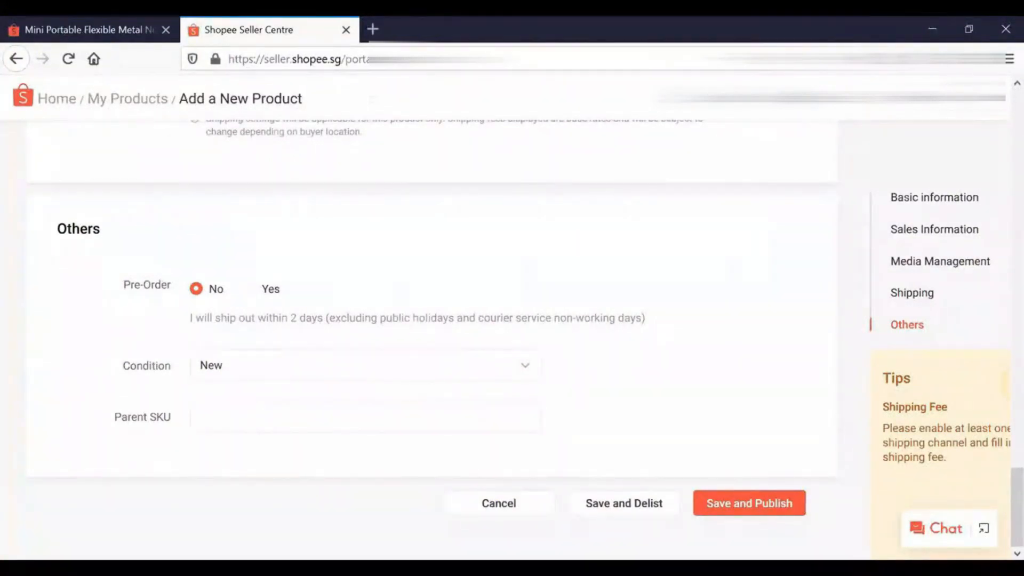
pyautogui.click(735, 515)
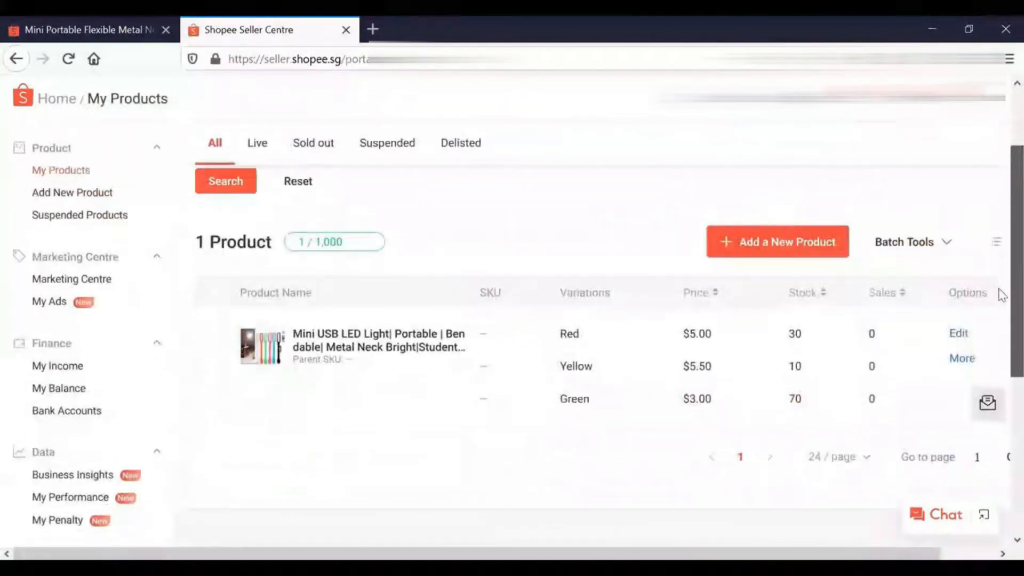
# Look over the published LED light listing in My Products and switch to the reference product page on Shopee Singapore
pyautogui.scroll(2, 1001, 294)
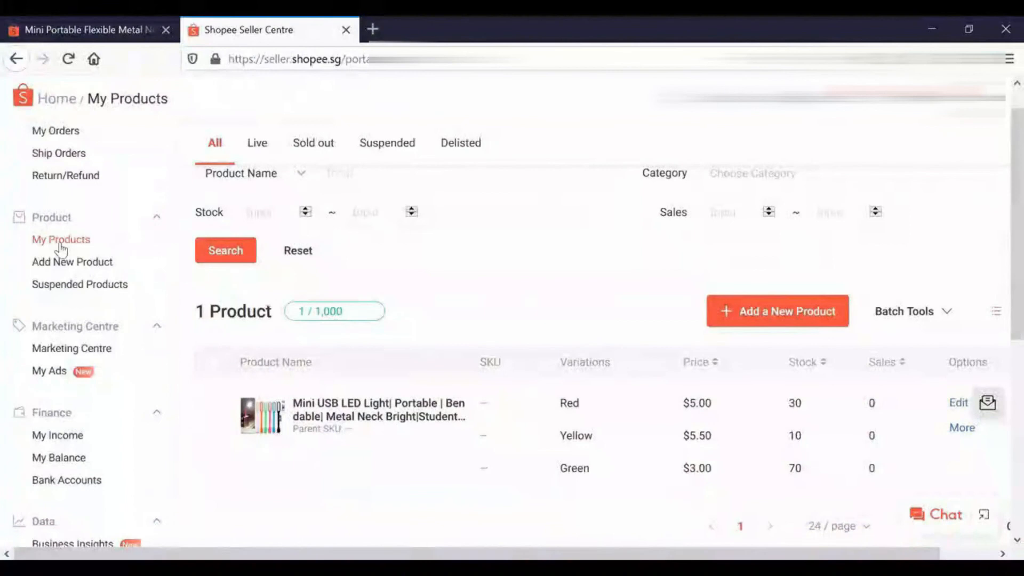
pyautogui.scroll(-3, 999, 320)
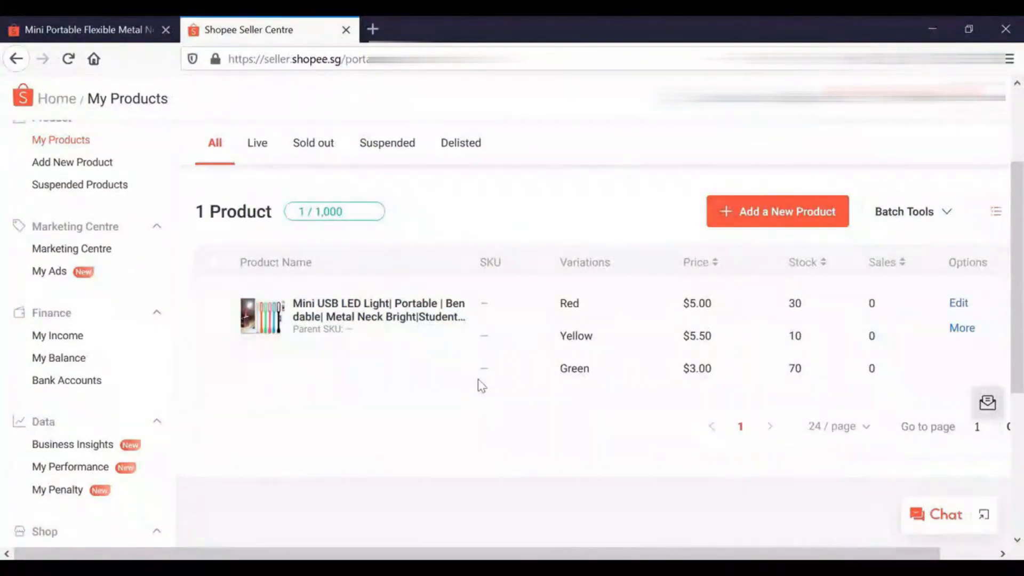
pyautogui.click(34, 30)
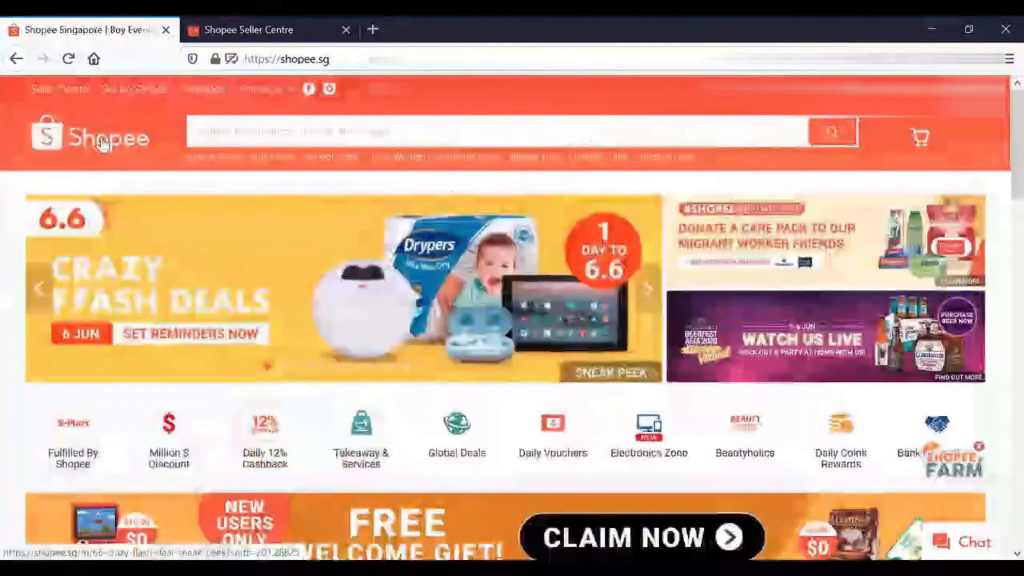
# Go to the Shopee Singapore home page and search for Mini USB LED Light from the search history
pyautogui.click(104, 143)
pyautogui.click(273, 148)
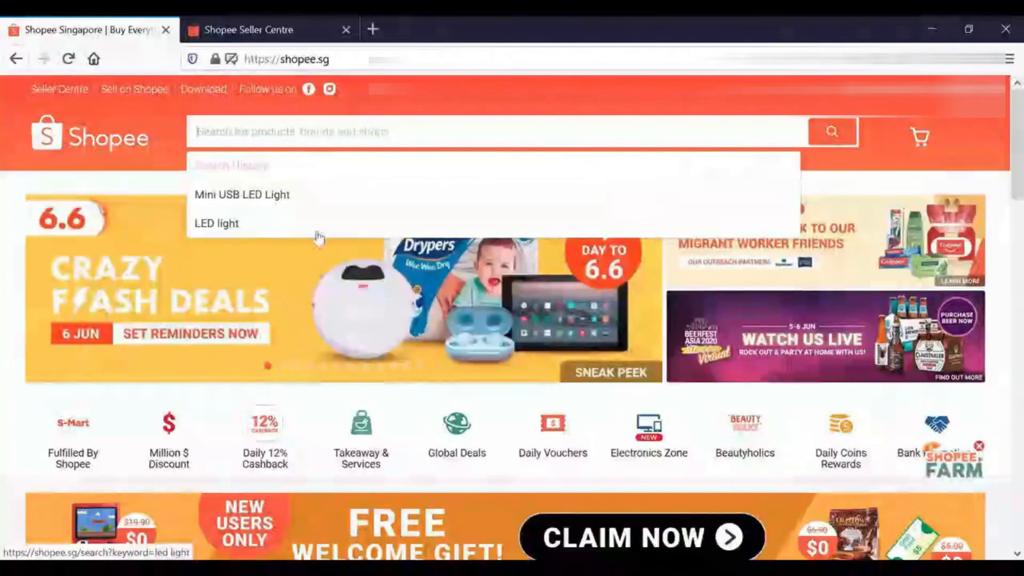
pyautogui.click(308, 194)
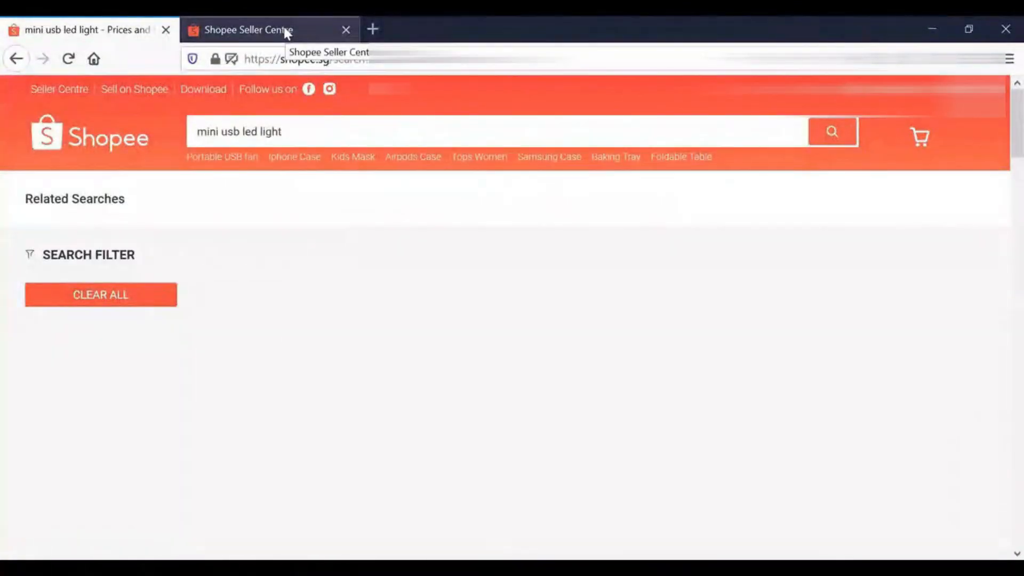
# Switch to Shopee Seller Centre, open the Mini USB LED Light listing for editing and review its basic information, media and shipping sections
pyautogui.click(286, 31)
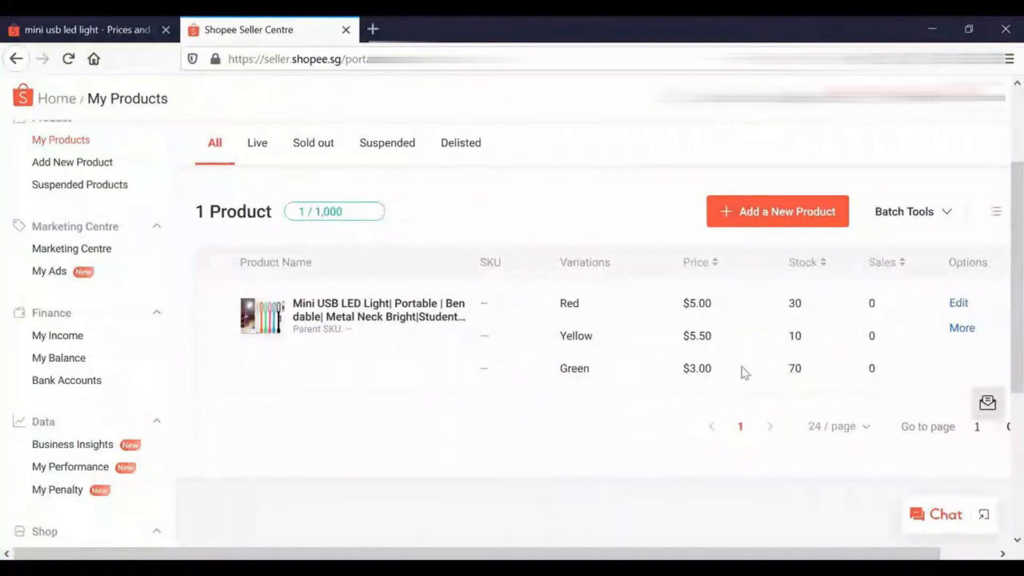
pyautogui.click(958, 304)
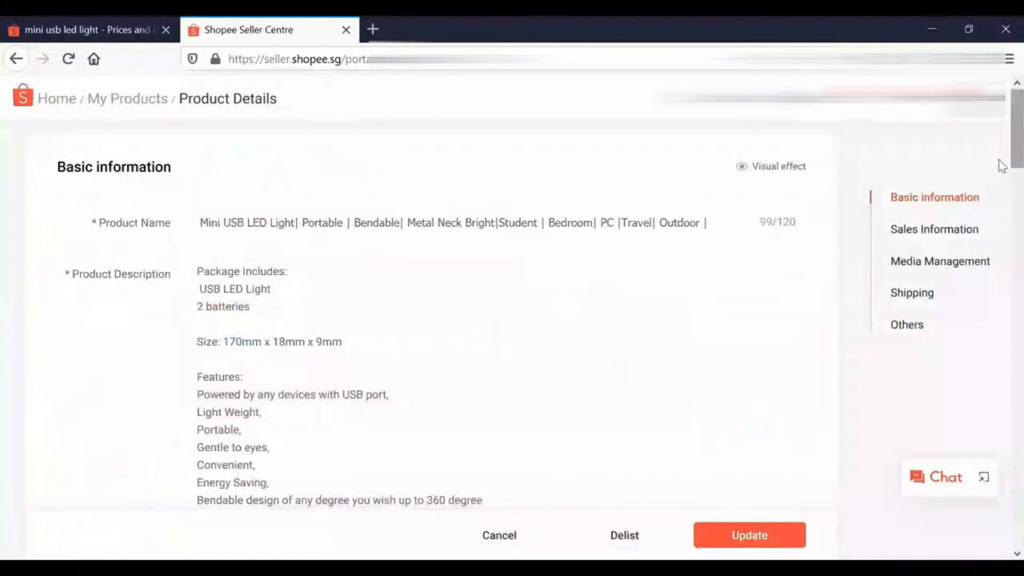
pyautogui.scroll(-2, 1001, 176)
pyautogui.scroll(-15, 1001, 181)
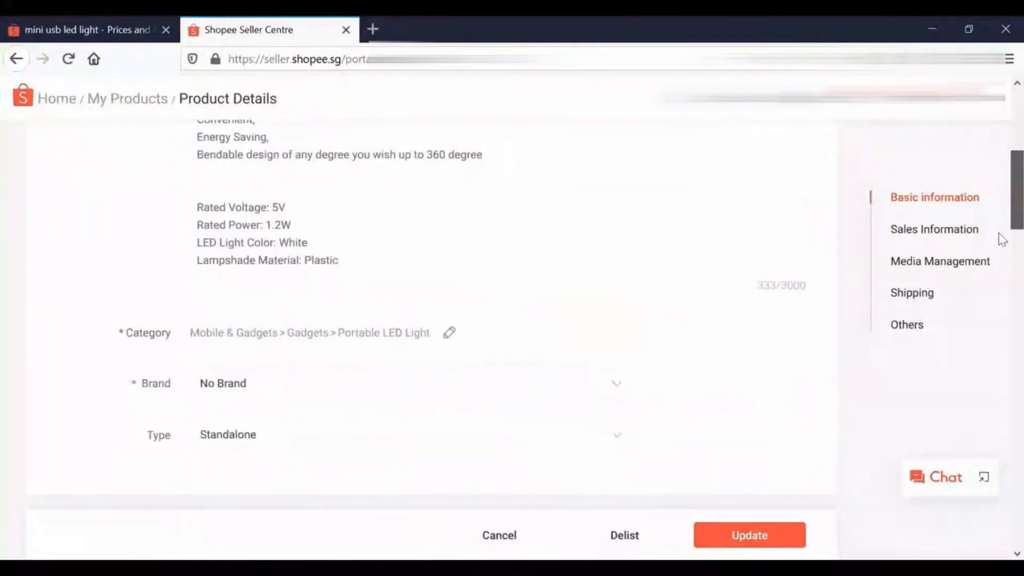
pyautogui.scroll(-10, 1001, 369)
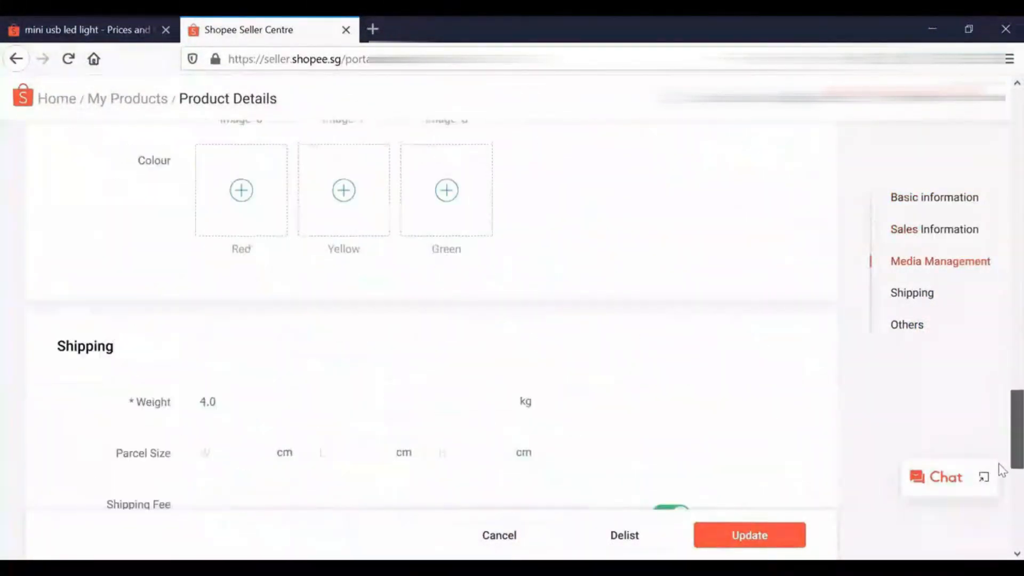
pyautogui.scroll(20, 983, 391)
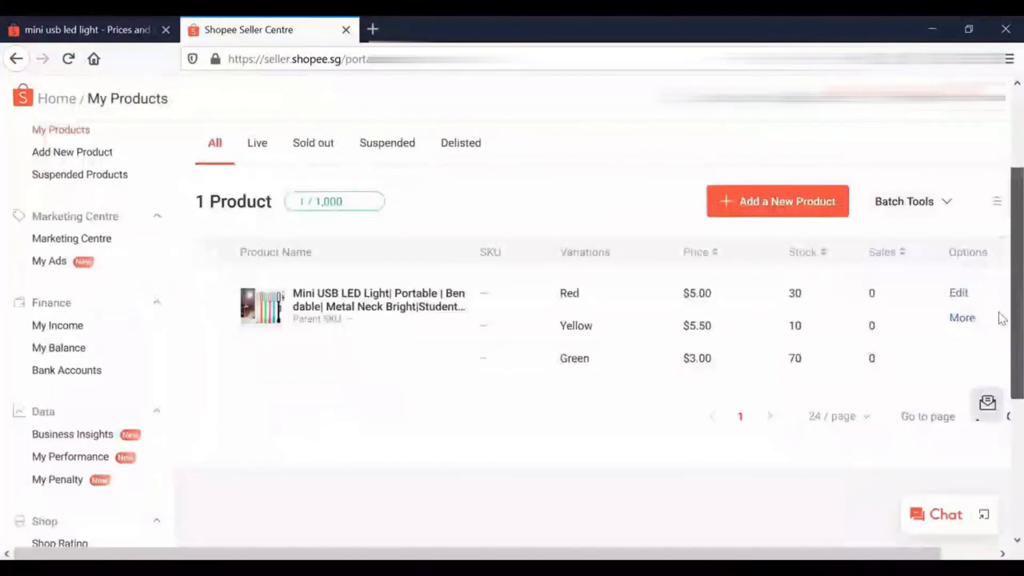
pyautogui.scroll(3, 996, 314)
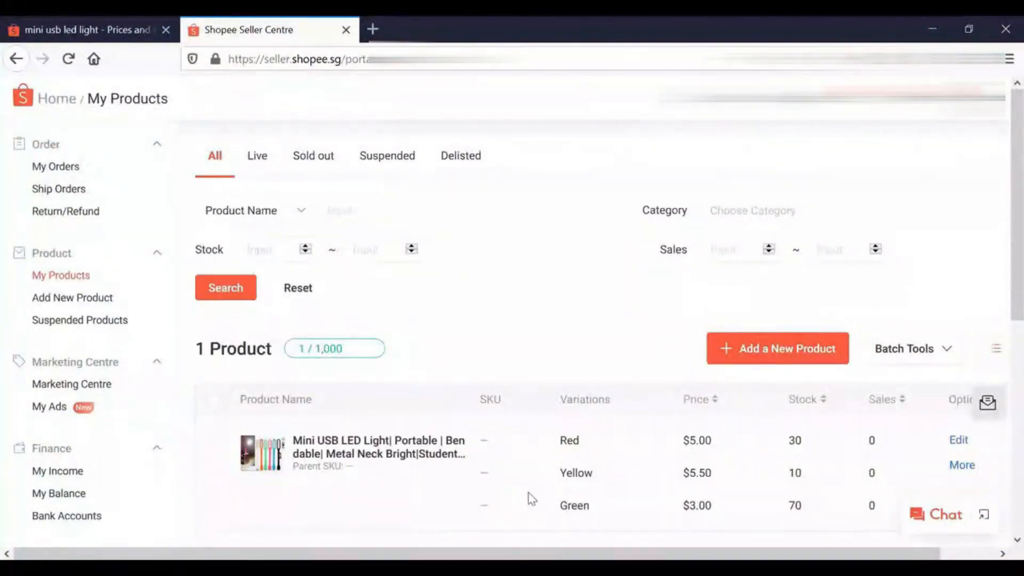
# Check the mini usb led light search results on Shopee Singapore and return to My Products in Seller Centre
pyautogui.click(75, 30)
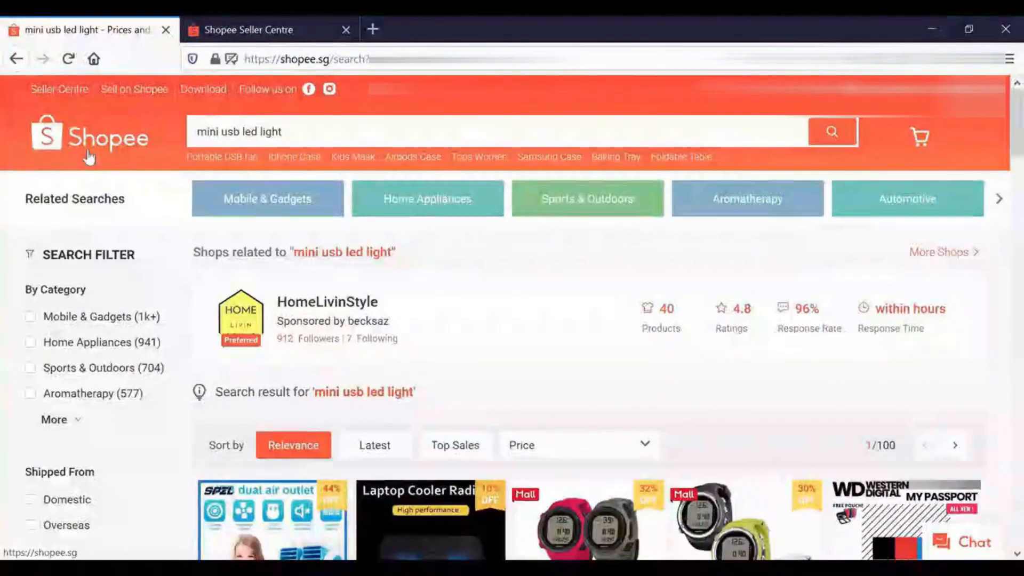
pyautogui.click(262, 30)
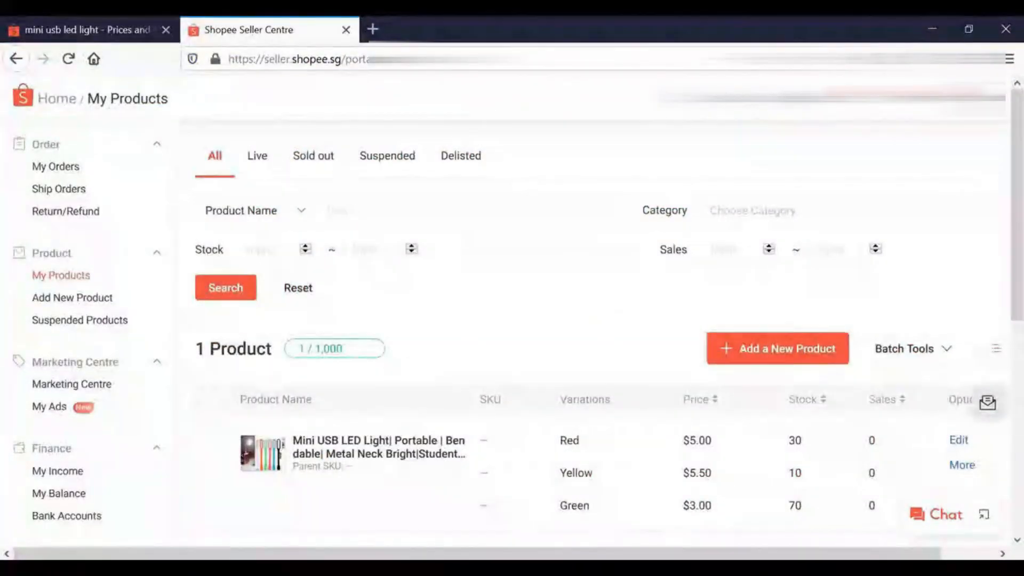